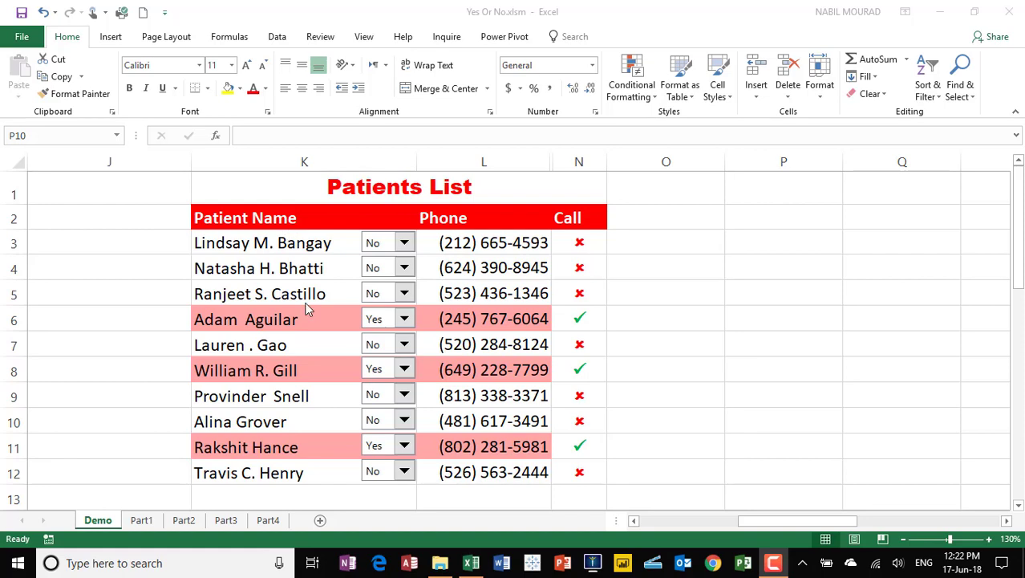
- Set the drop-down of the first patient in row 3 of the Demo sheet to Yes
click(406, 245)
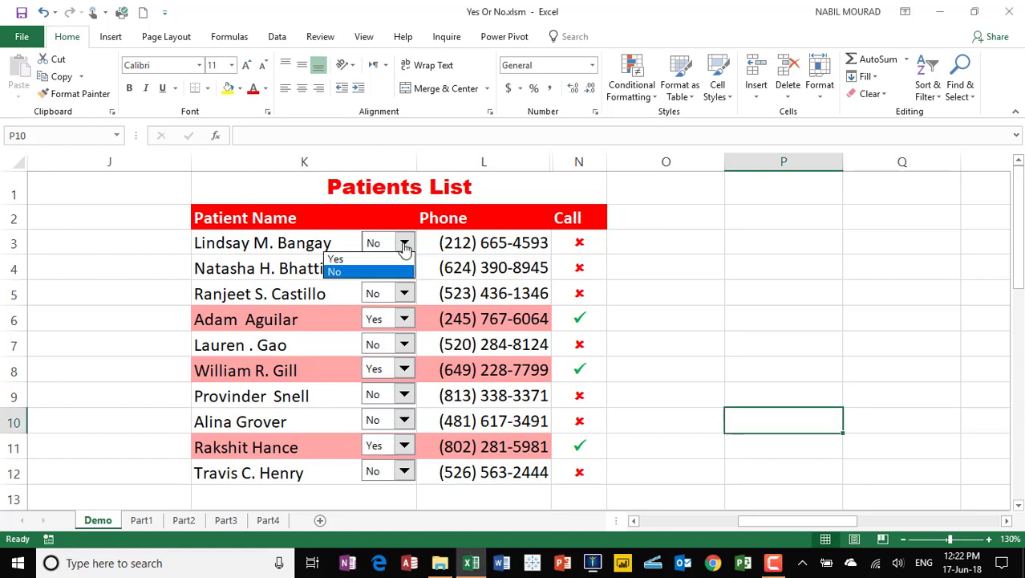
click(340, 262)
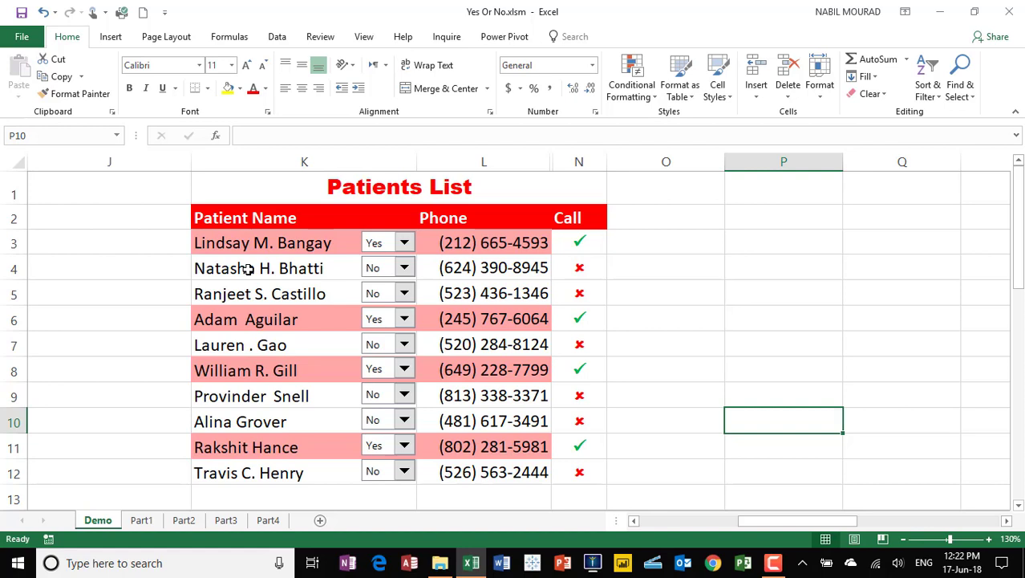
- Go to the Part2 sheet and enable the Developer tab in the ribbon customization options
click(187, 523)
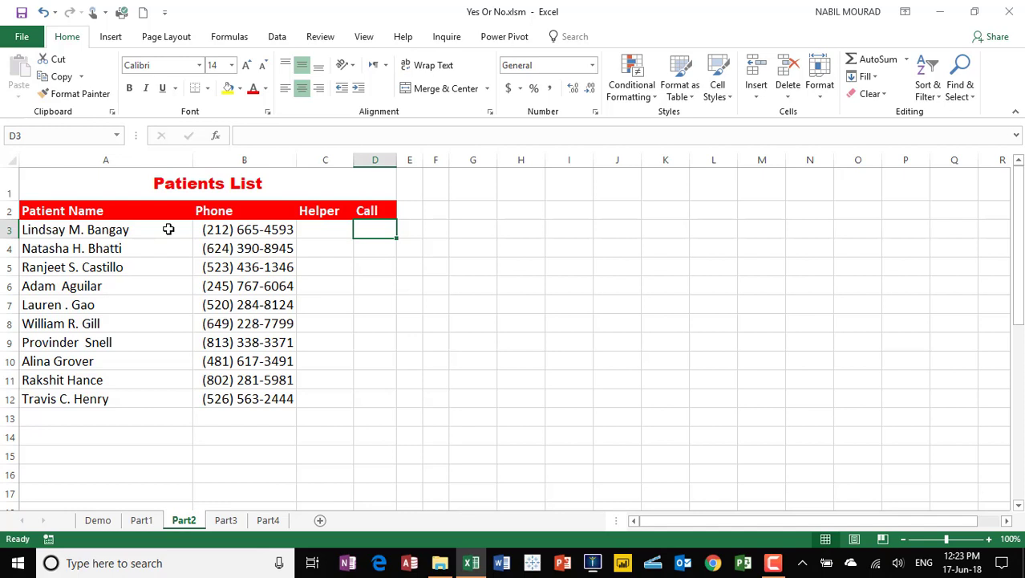
click(21, 38)
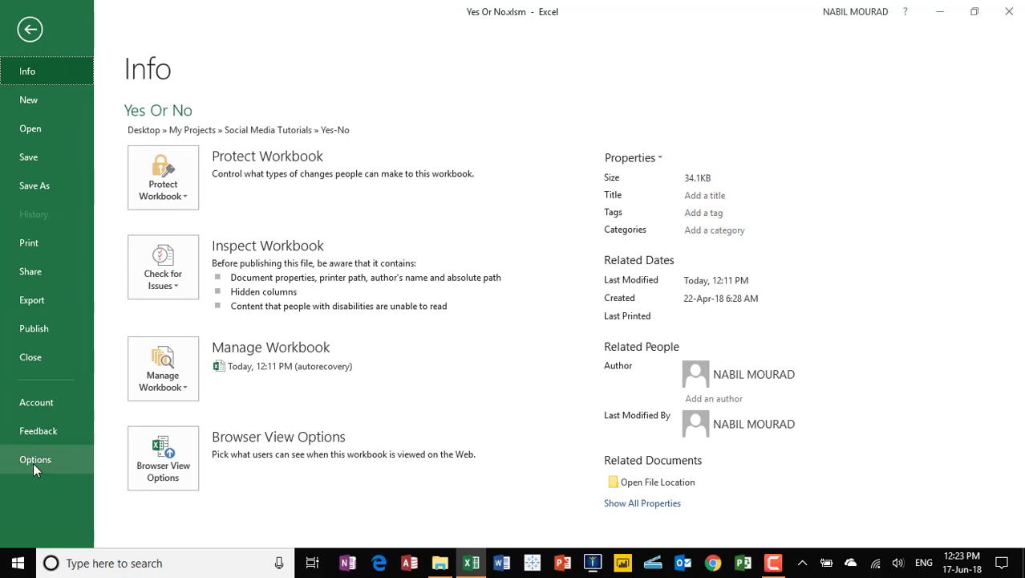
click(33, 461)
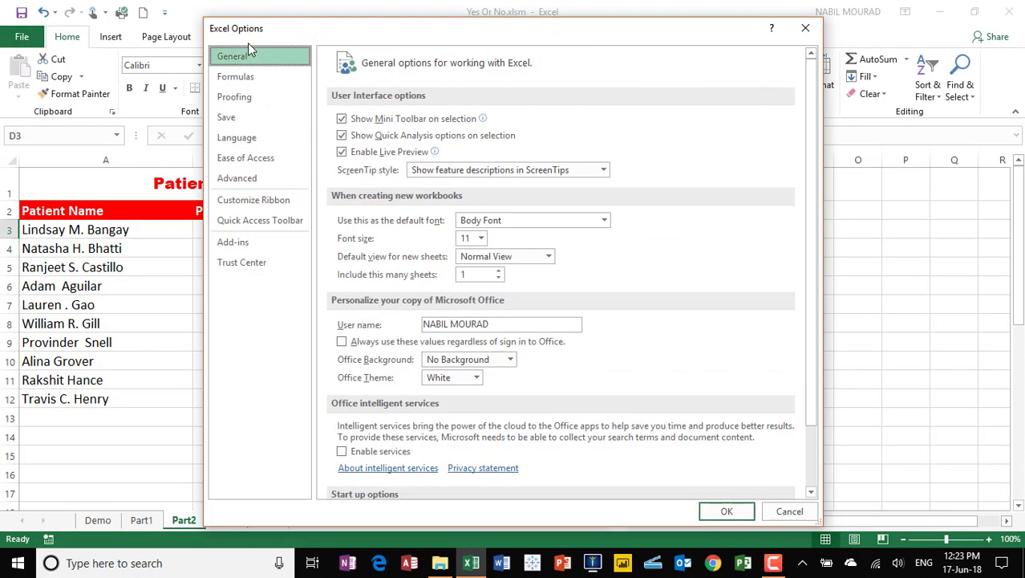
click(258, 206)
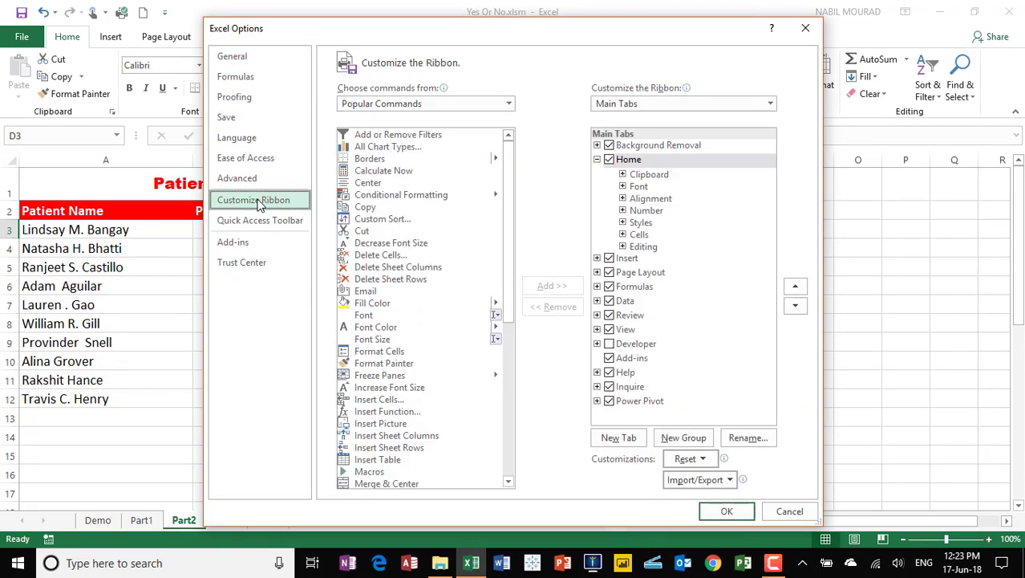
click(609, 343)
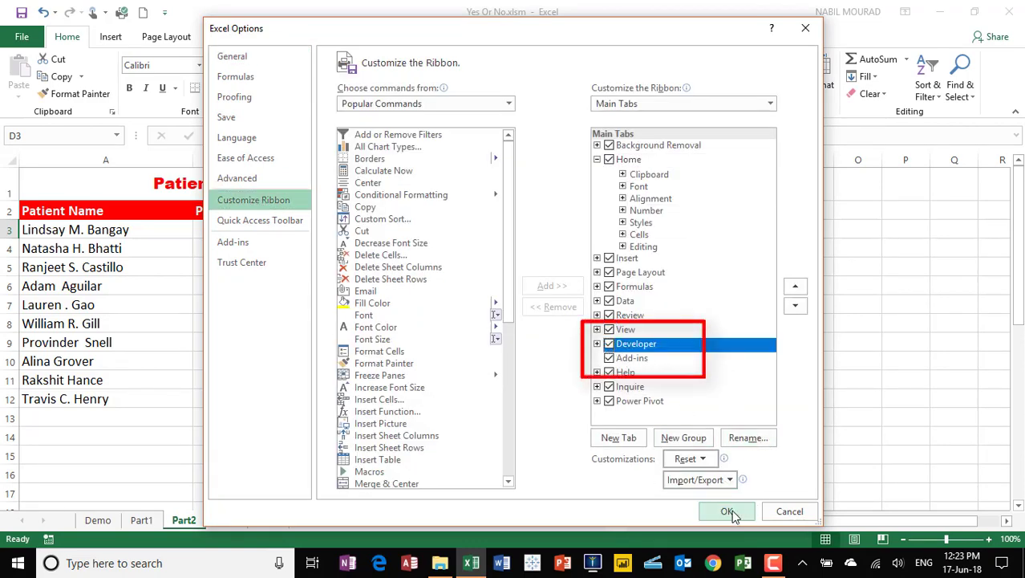
click(728, 511)
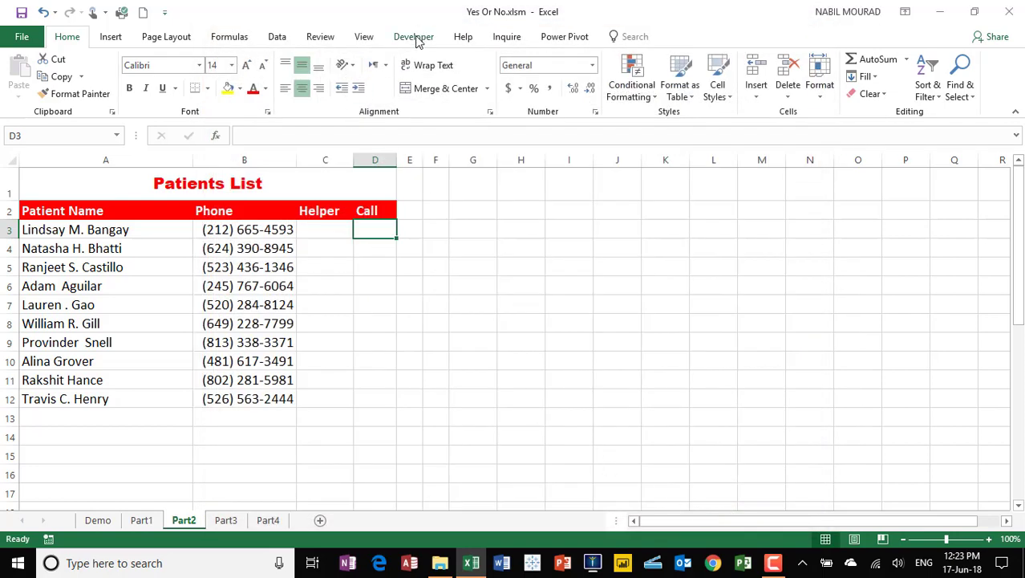
- Insert a Combo Box form control in cell A3, just after the first patient's name
click(414, 41)
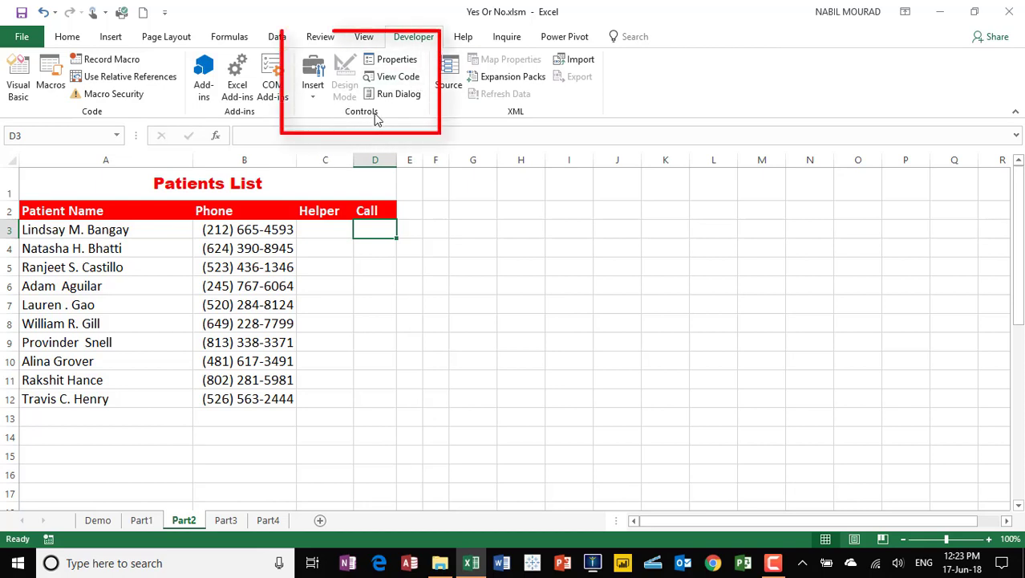
click(314, 99)
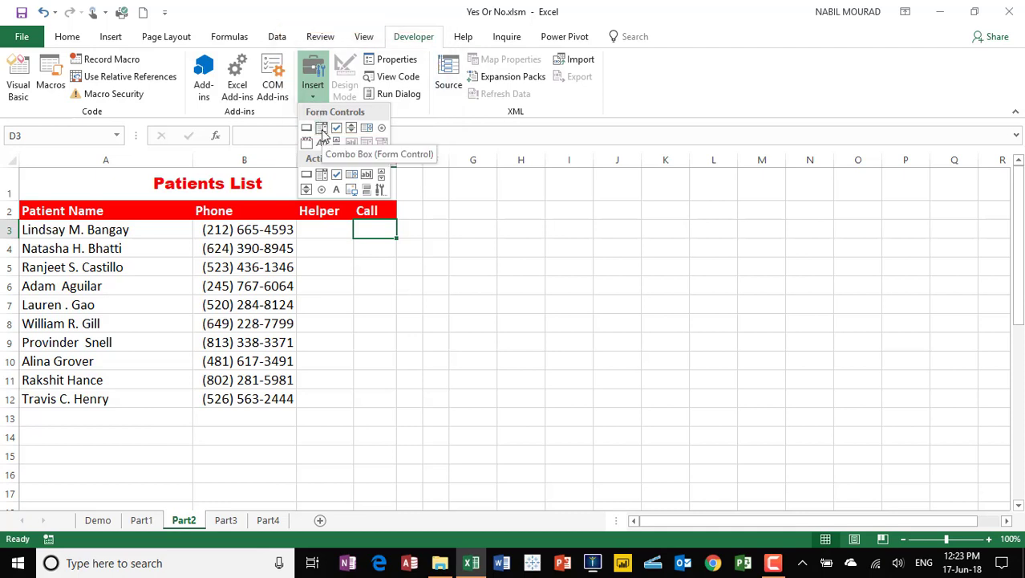
click(321, 129)
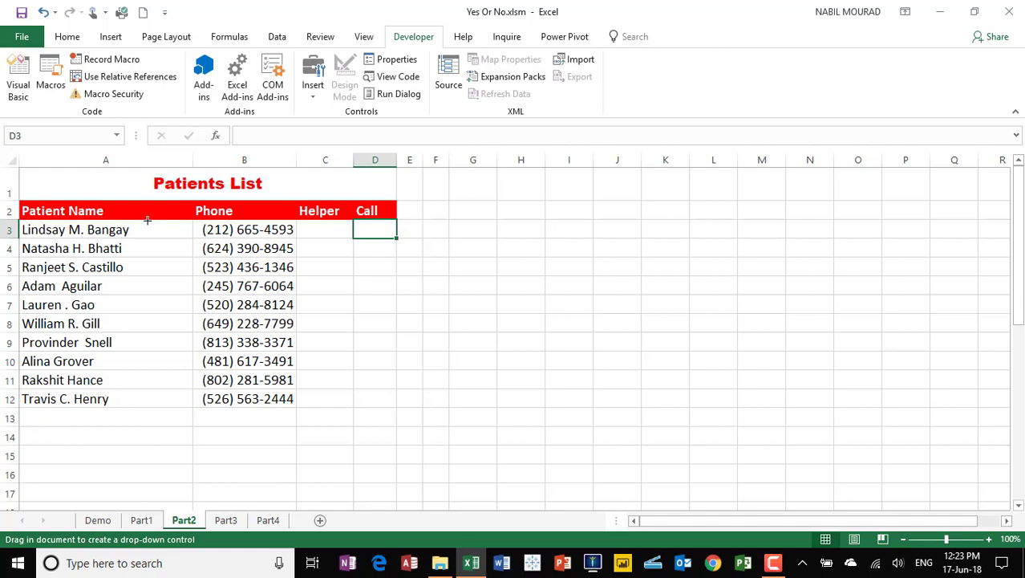
drag(148, 224, 192, 237)
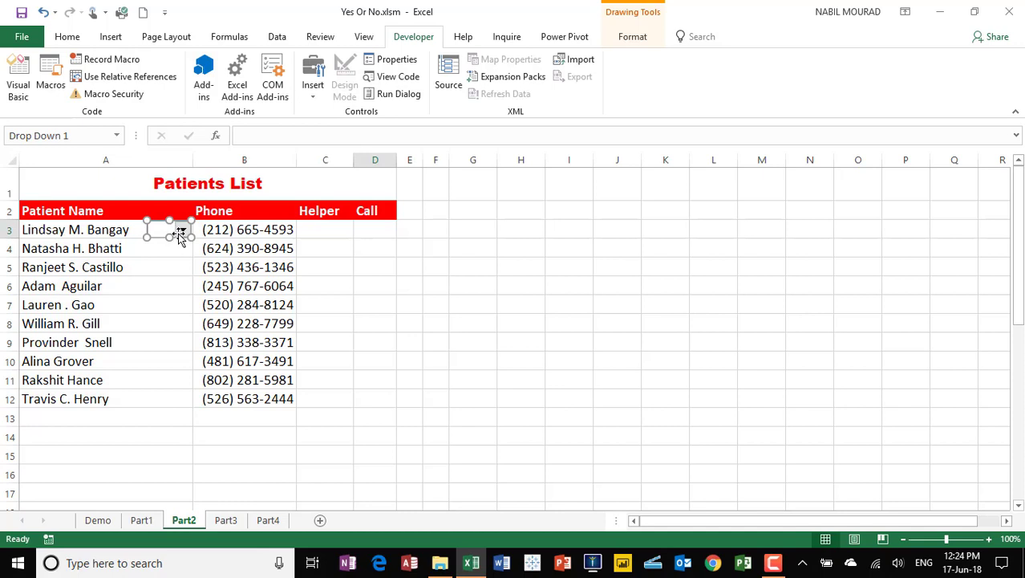
- Enter the list entries Yes in cell N1 and No in cell N2
click(808, 177)
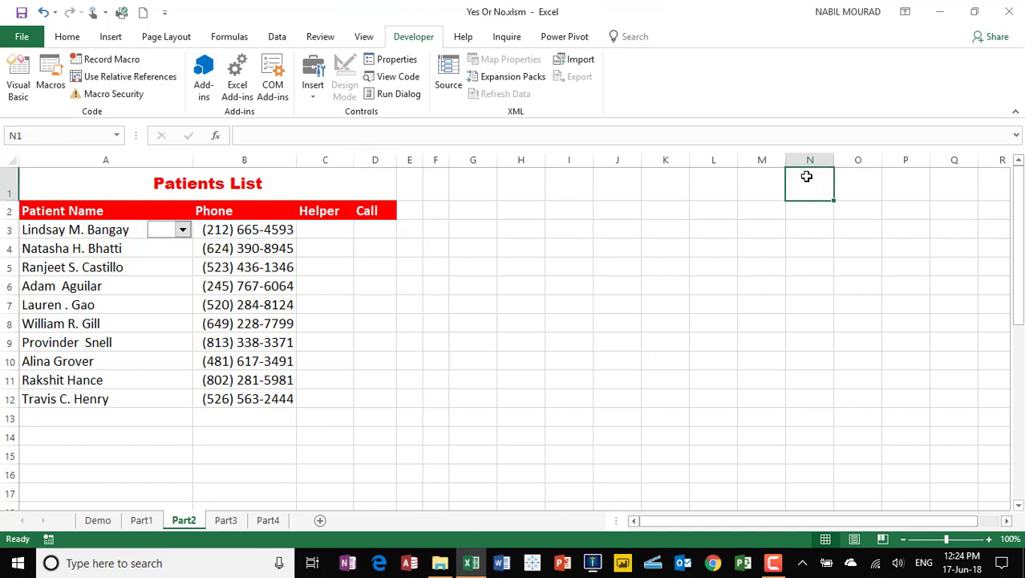
text(Yes)
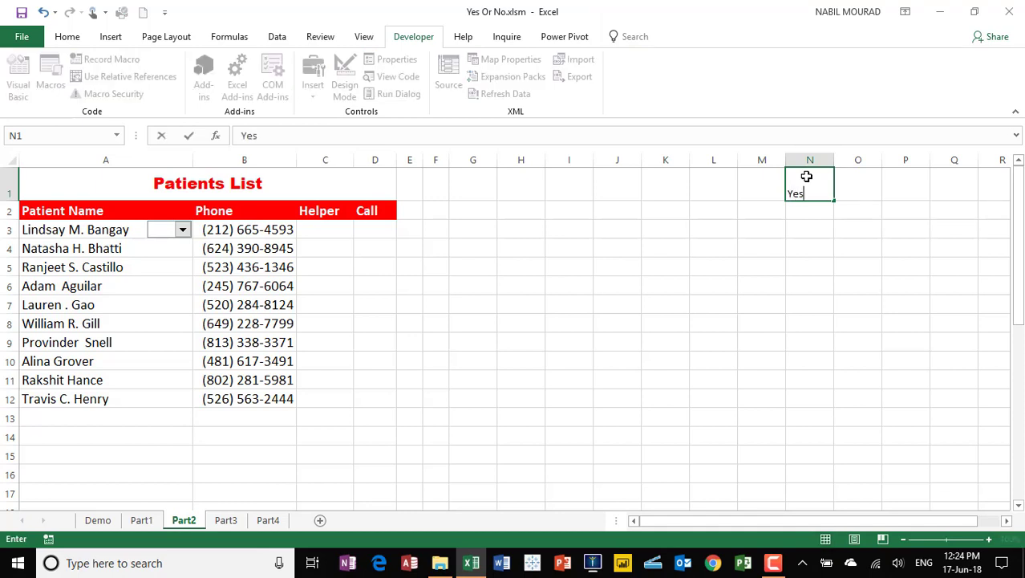
key(Return)
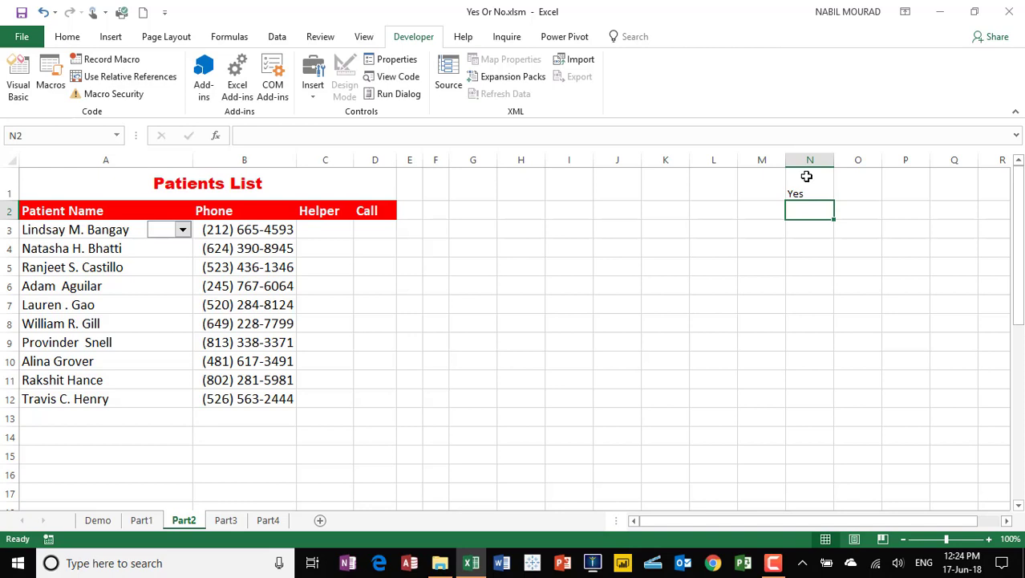
text(No)
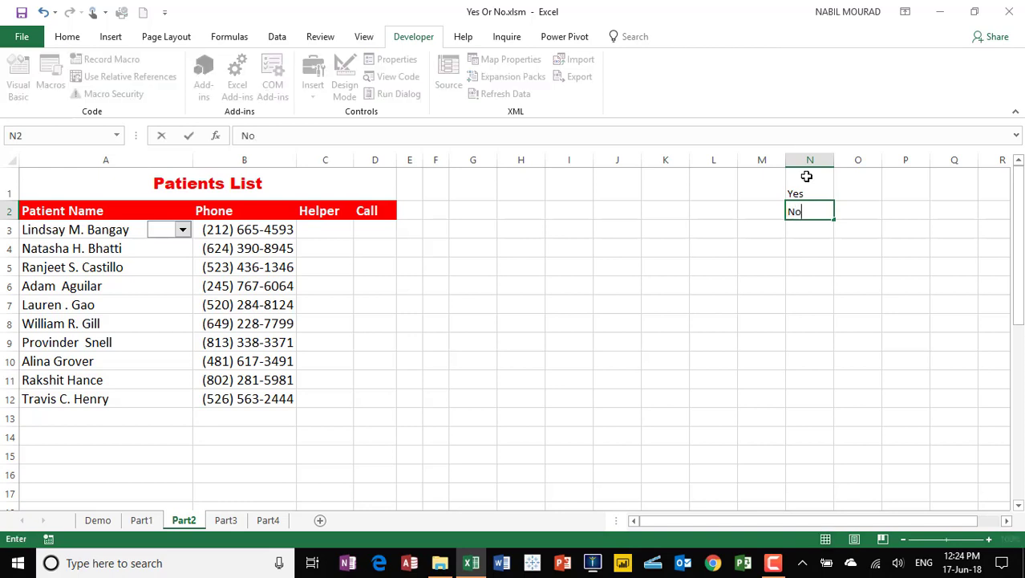
key(Return)
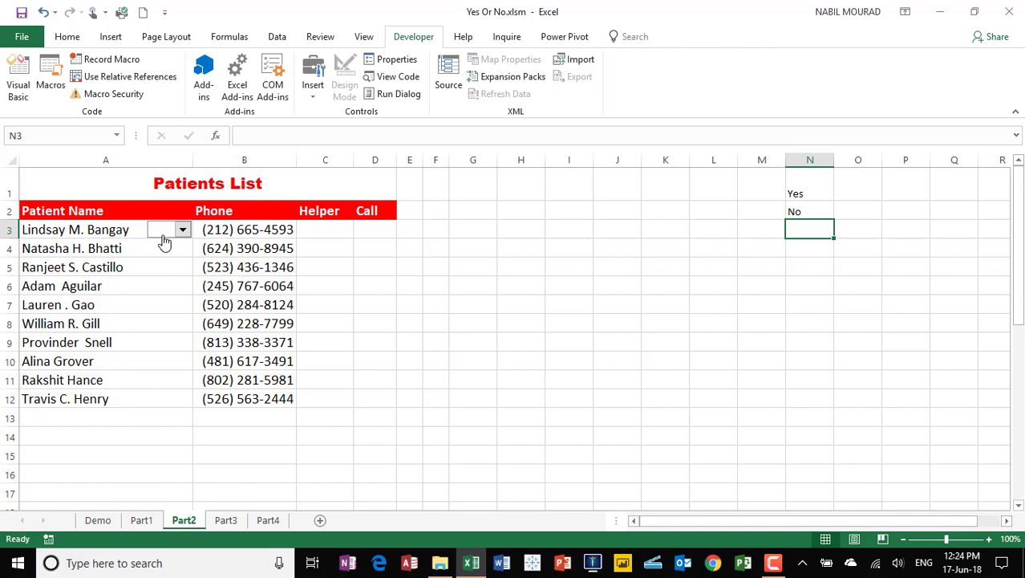
- Set the combo box's input range to $N$1:$N$2 and its cell link to $C$3
ctrl+click(165, 233)
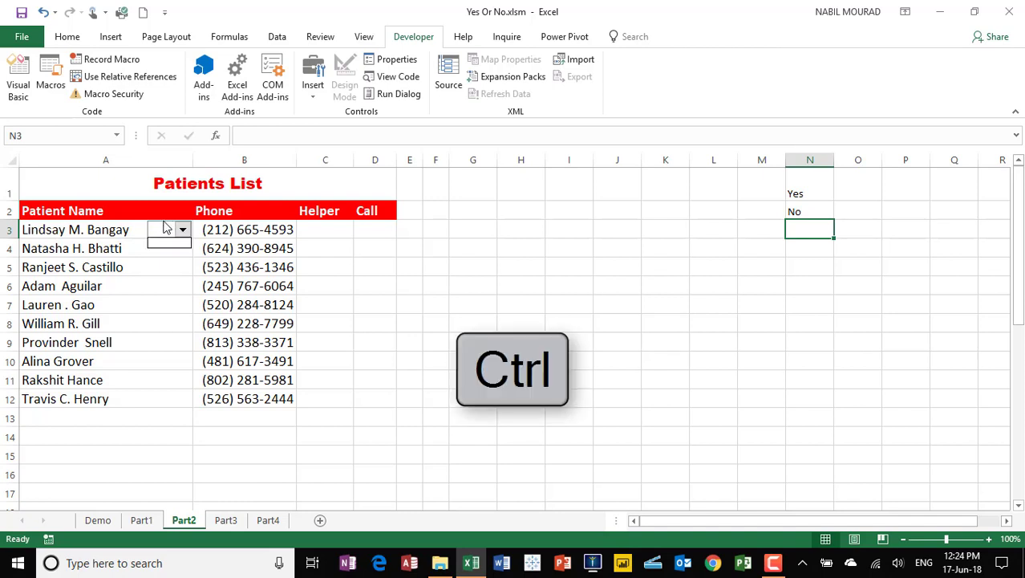
ctrl+click(170, 230)
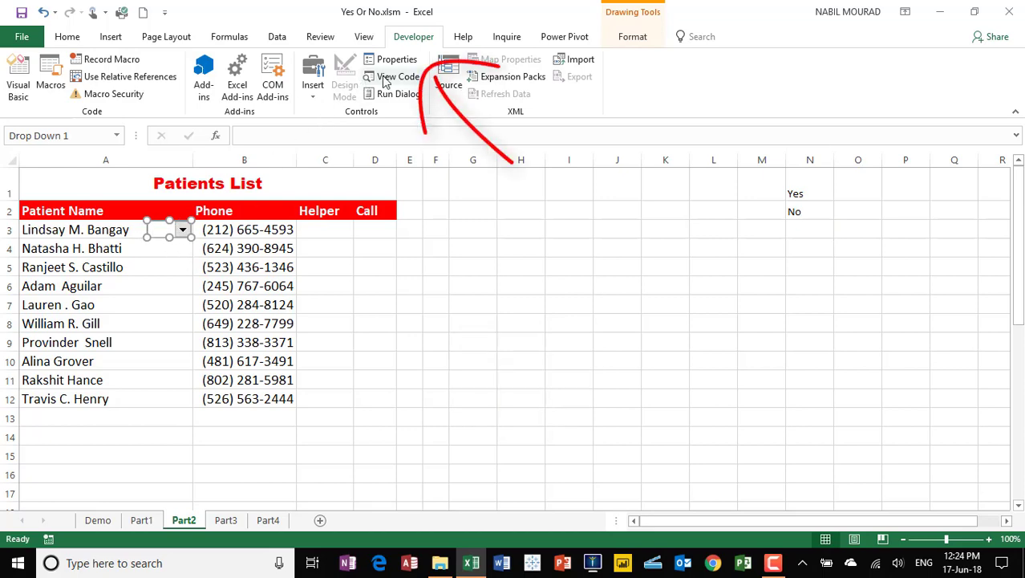
click(404, 65)
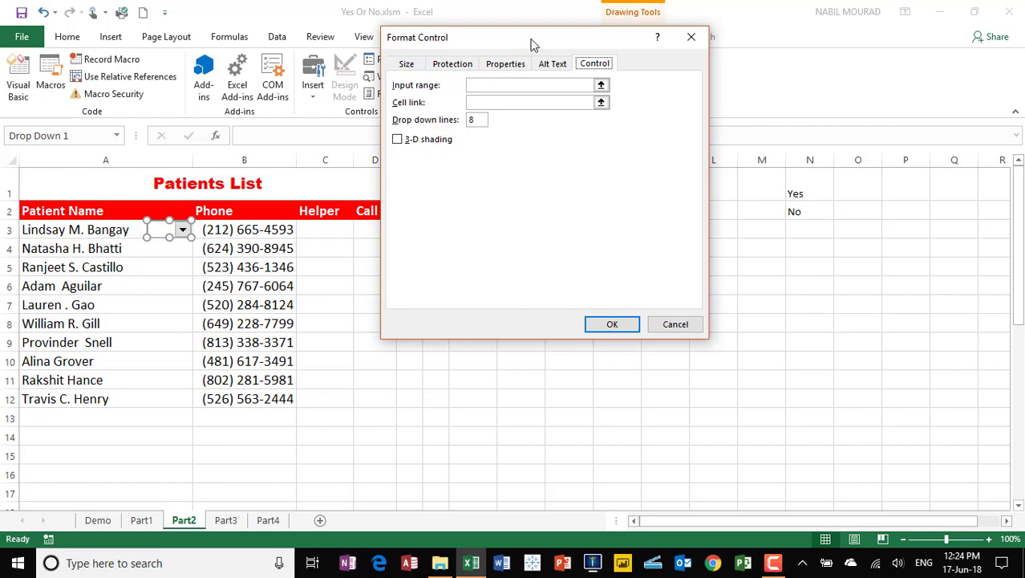
drag(526, 46, 454, 173)
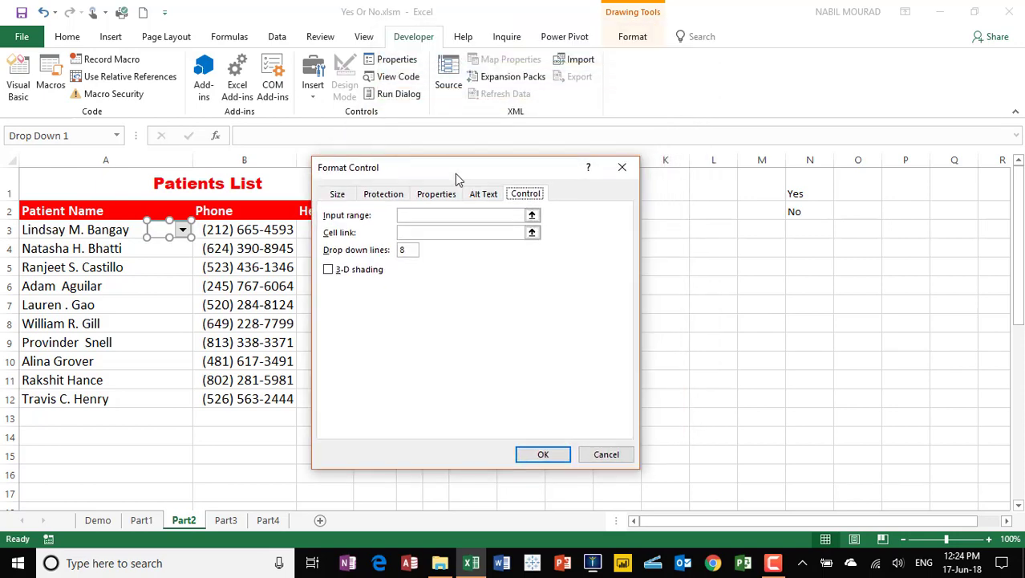
click(407, 214)
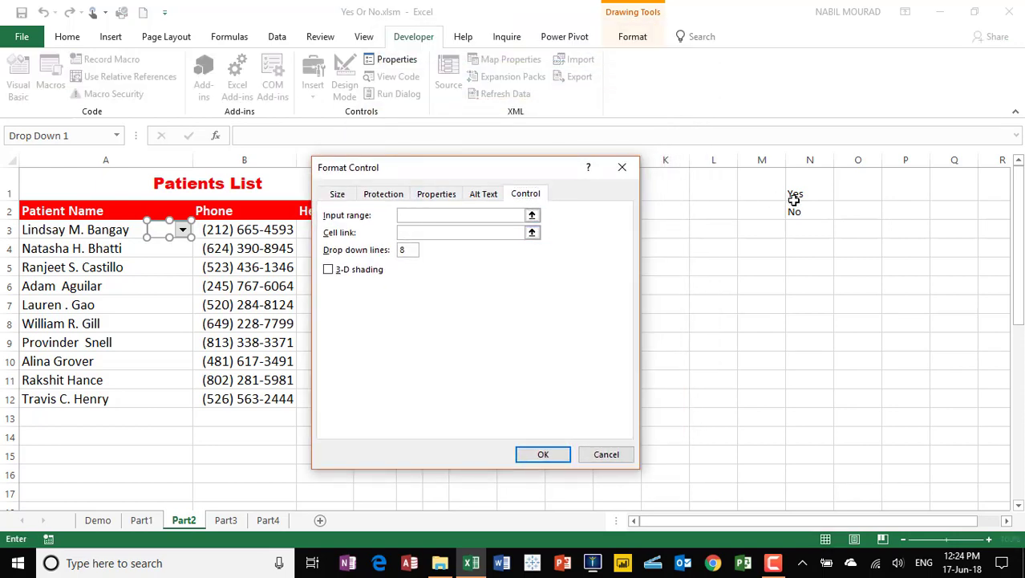
drag(798, 193, 803, 209)
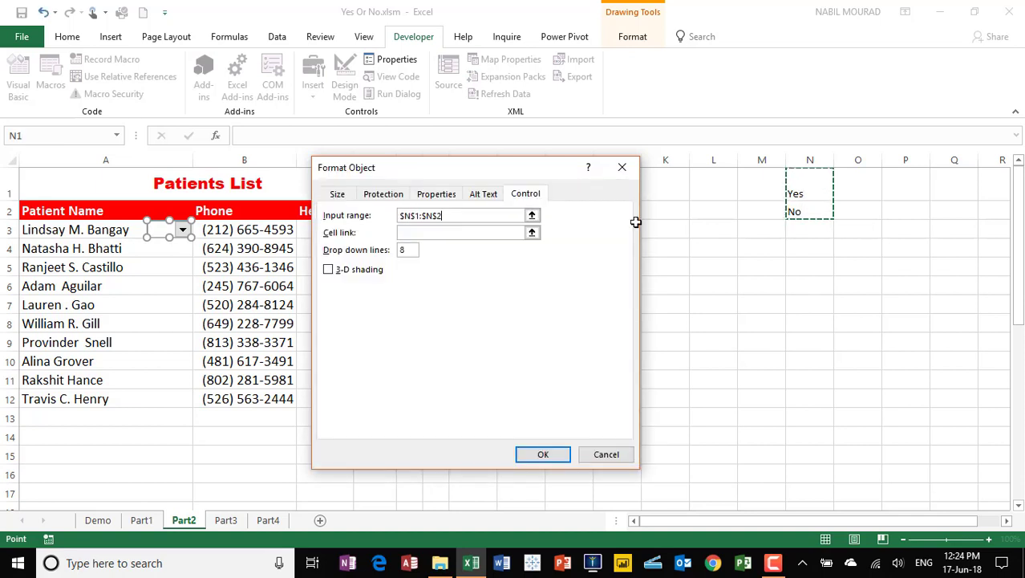
click(411, 233)
drag(405, 170, 608, 170)
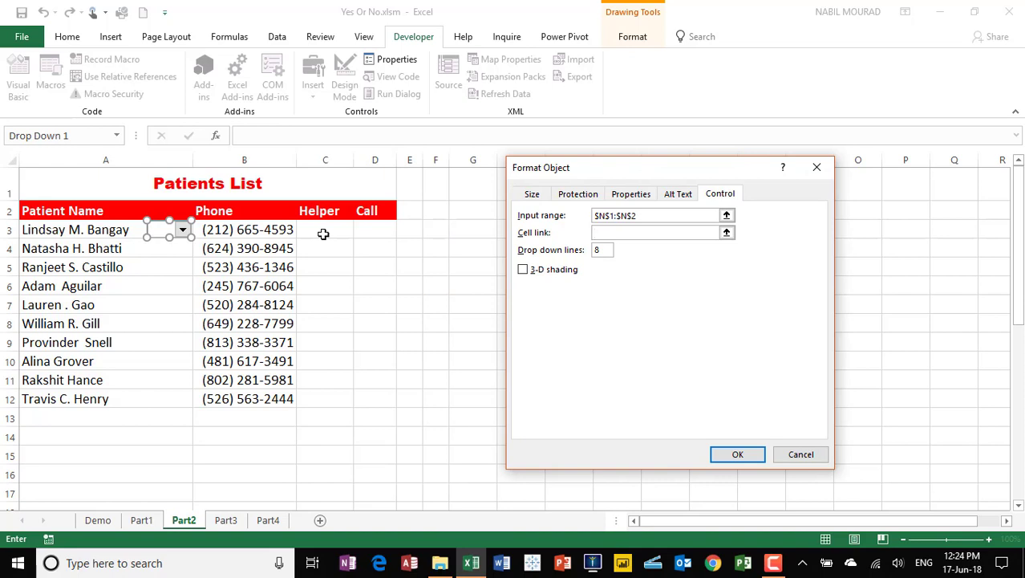
click(322, 233)
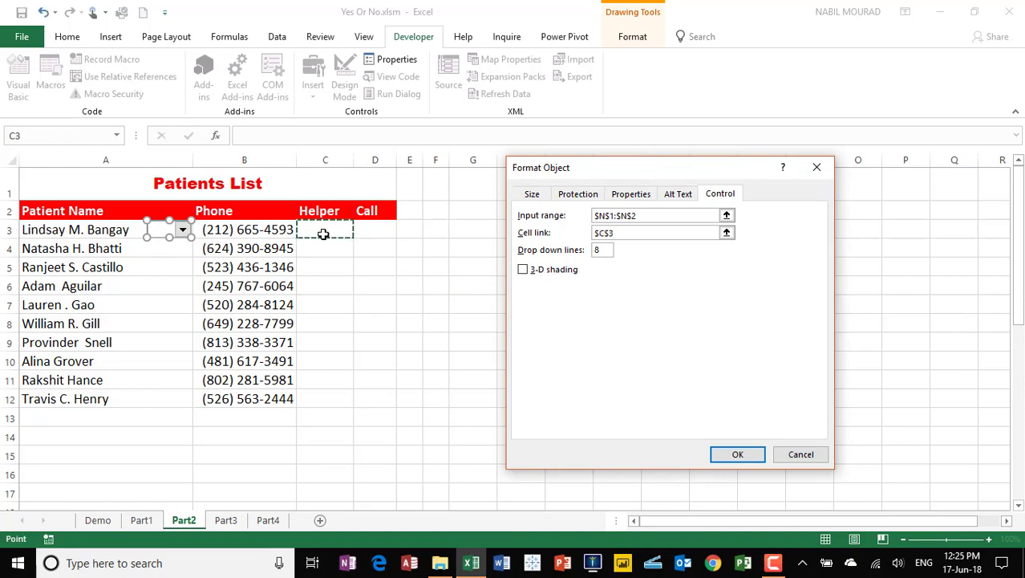
click(753, 455)
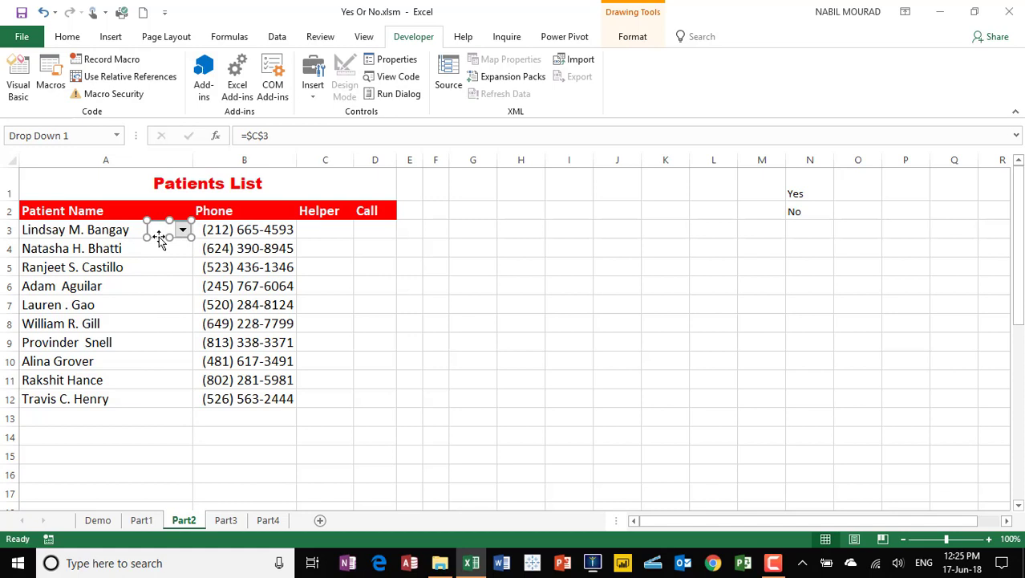
- Duplicate the combo box straight down into row 4, and duplicate that pair into rows 5 and 6
drag(159, 239, 158, 257)
ctrl+click(163, 239)
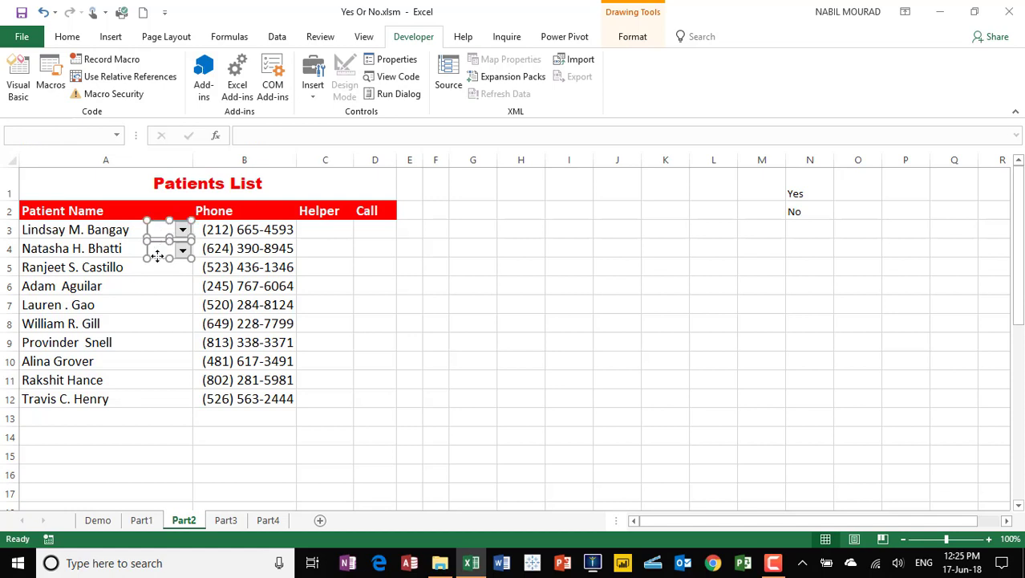
key(ctrl)
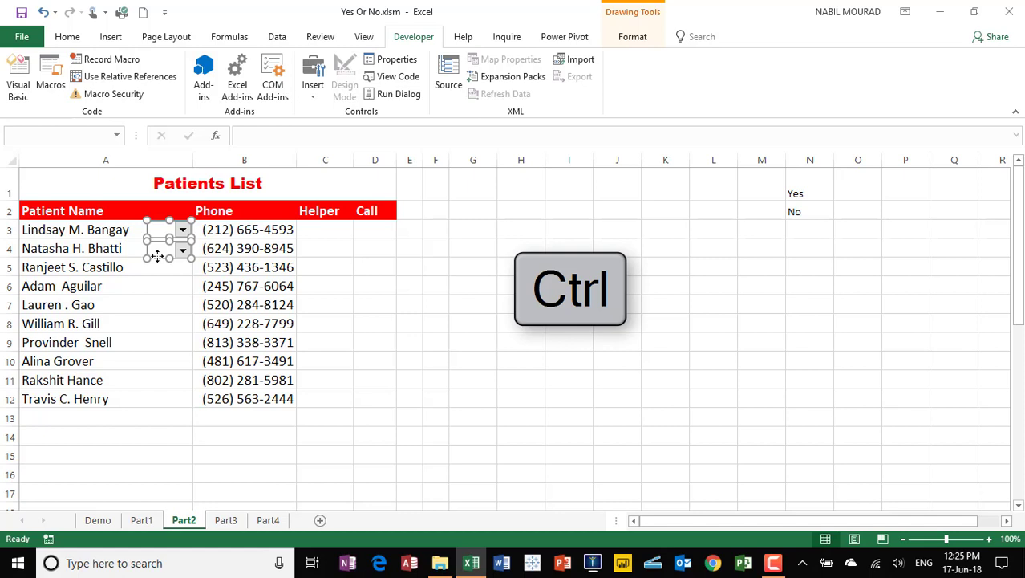
key(ctrl+shift)
drag(157, 255, 161, 298)
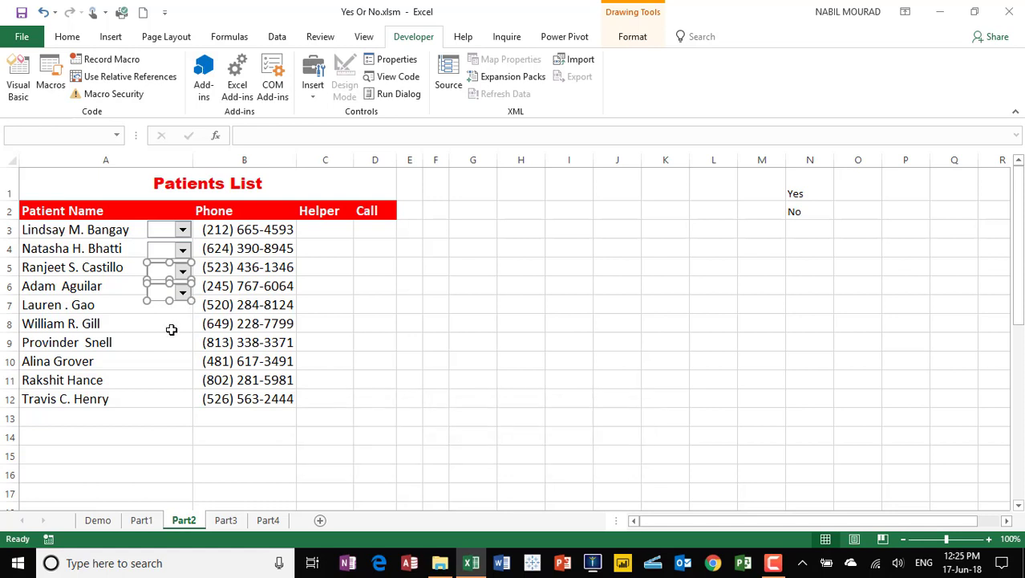
- Select all four combo boxes and duplicate them straight down column A, directly below the existing ones, reaching row 11
ctrl+click(169, 254)
ctrl+click(169, 232)
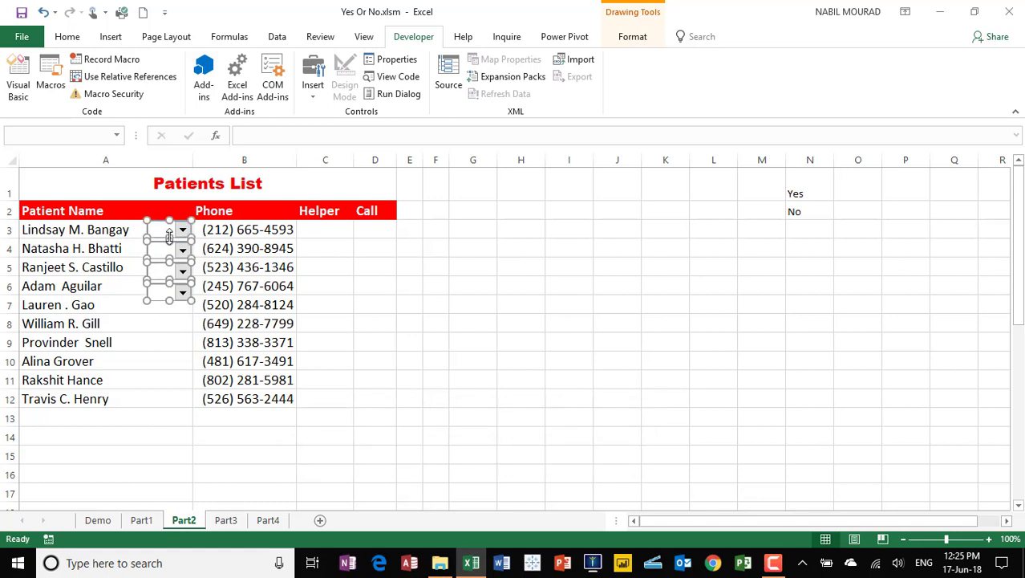
ctrl+click(158, 295)
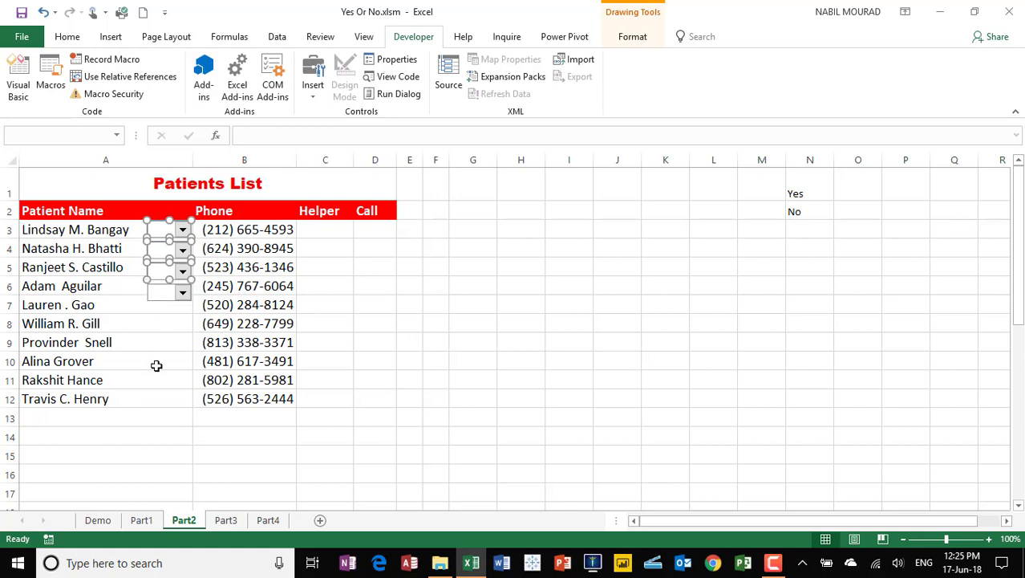
ctrl+click(167, 298)
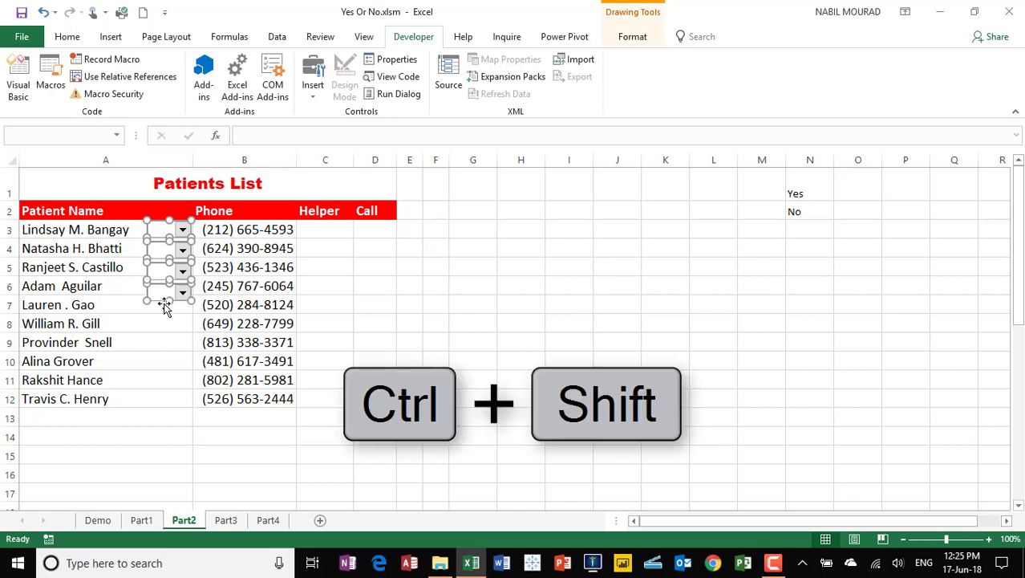
drag(165, 307, 161, 393)
drag(163, 392, 164, 393)
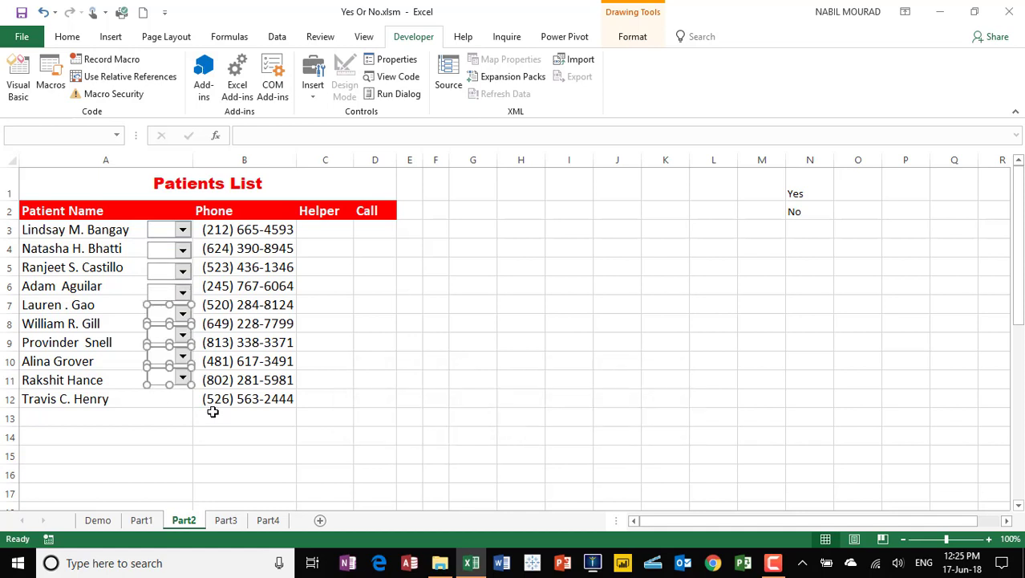
click(285, 436)
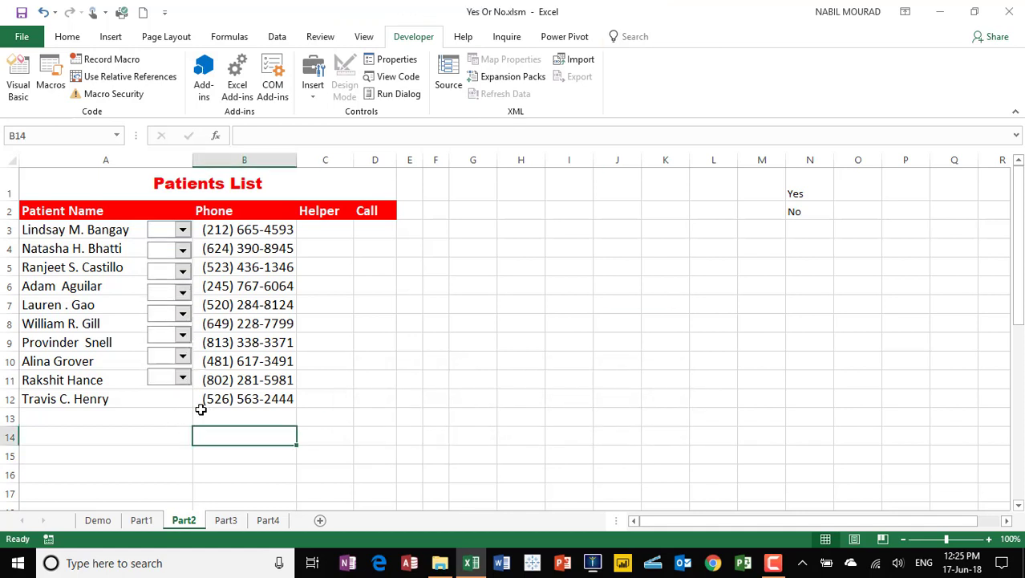
- Duplicate the combo box in row 11 straight down into row 12, beside the last patient
ctrl+click(158, 382)
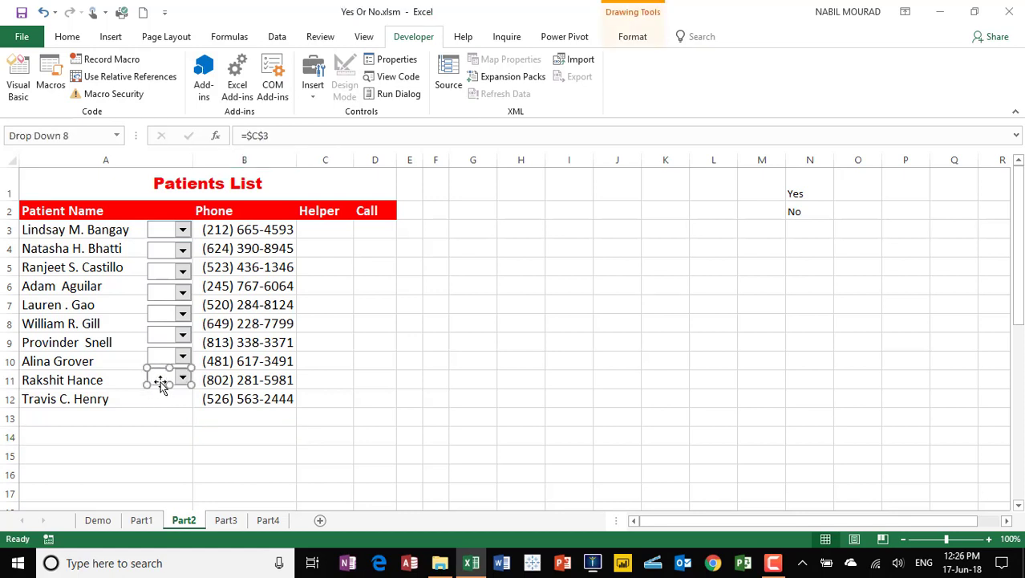
drag(160, 393, 161, 412)
click(404, 287)
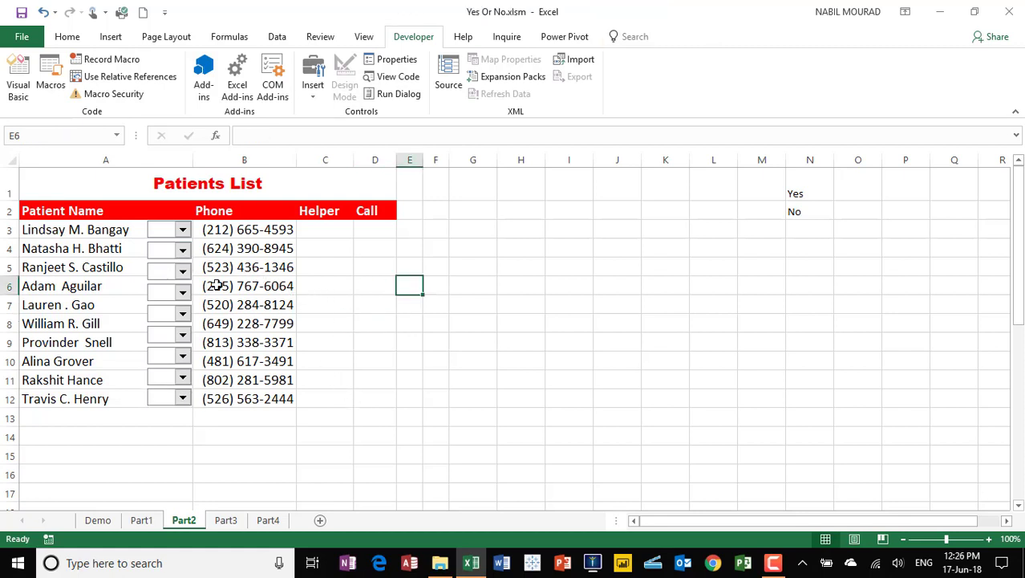
- Set the cell link of the row 4 combo box to $C$4
ctrl+click(159, 256)
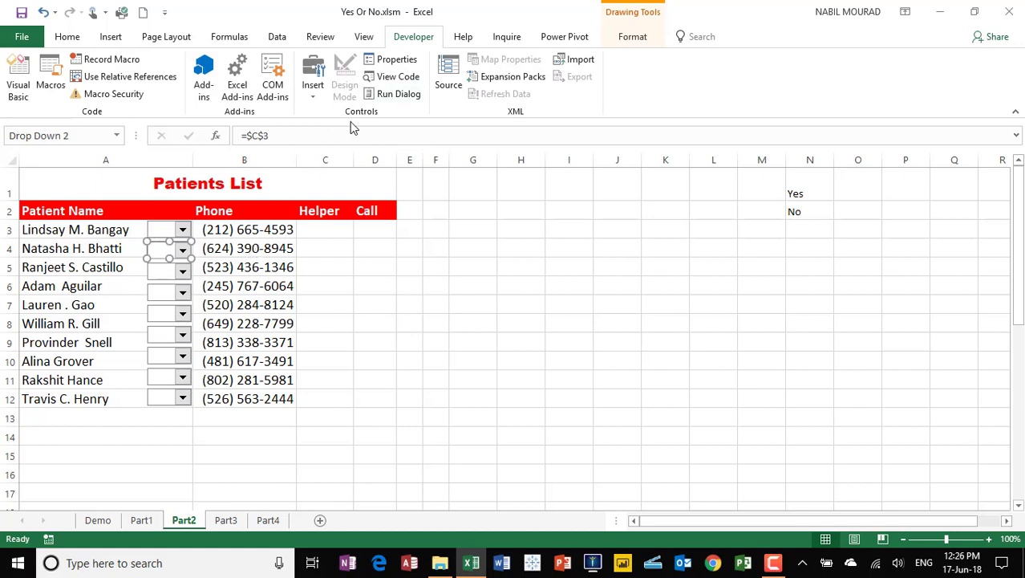
click(393, 61)
drag(636, 236, 527, 244)
click(321, 249)
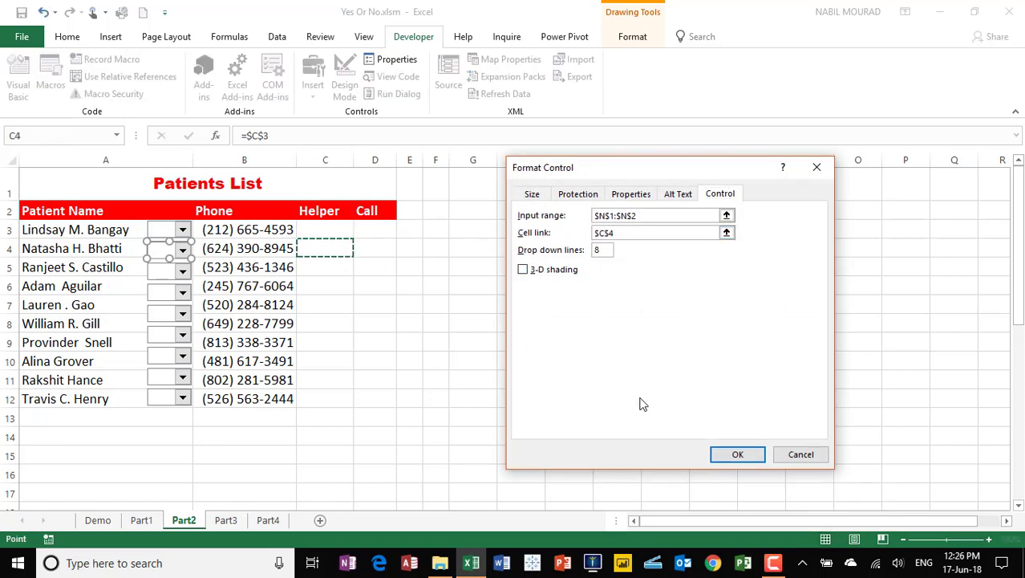
click(746, 454)
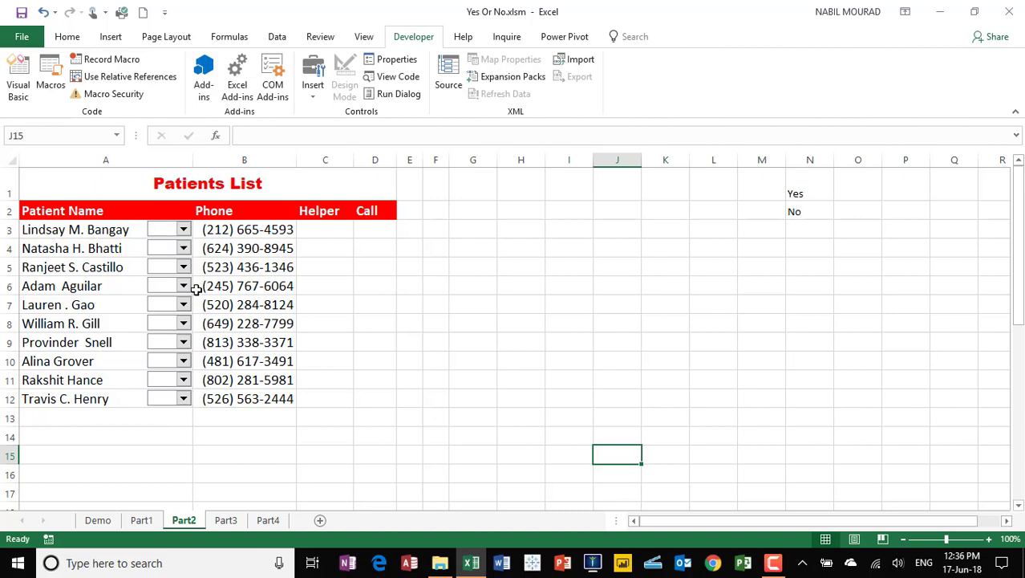
ctrl+click(166, 233)
ctrl+click(165, 251)
ctrl+click(162, 269)
ctrl+click(163, 288)
ctrl+click(163, 310)
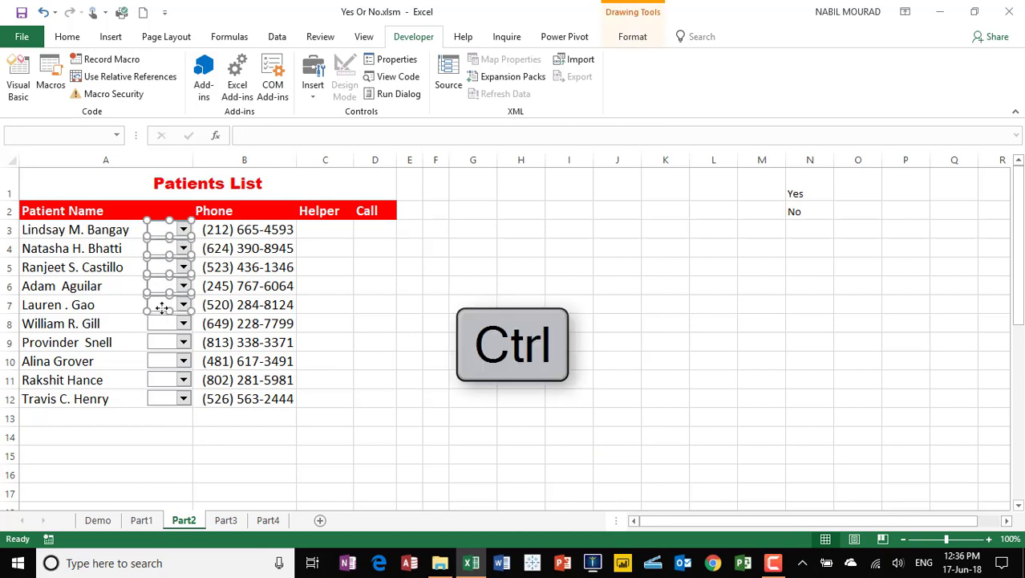
click(161, 331)
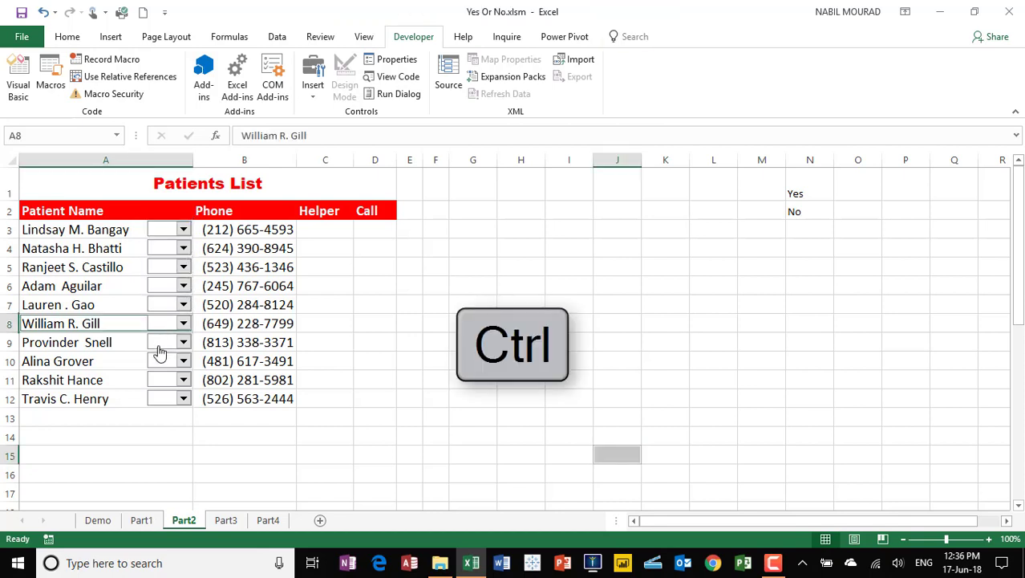
- Select all ten combo boxes in rows 3 to 12 and align them with Align Center
ctrl+click(168, 233)
ctrl+click(164, 252)
ctrl+click(163, 270)
ctrl+click(163, 288)
ctrl+click(164, 307)
ctrl+click(163, 326)
ctrl+click(162, 346)
ctrl+click(160, 363)
ctrl+click(160, 382)
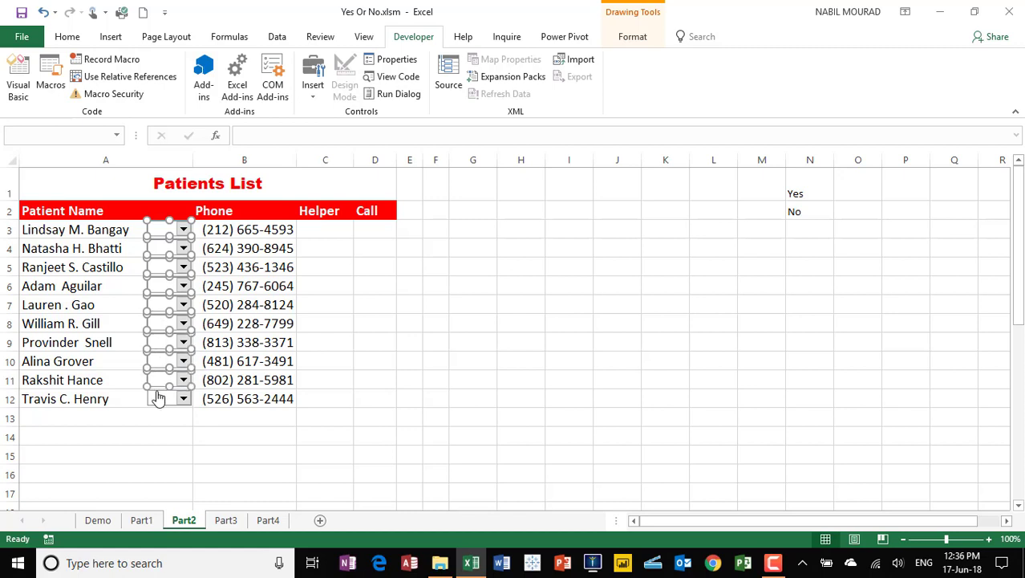
ctrl+click(163, 403)
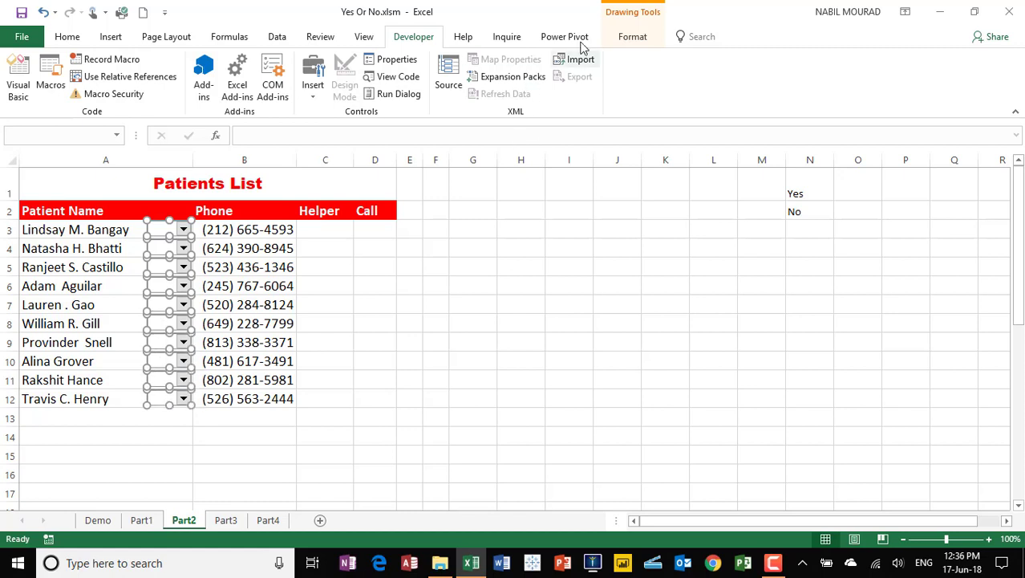
click(640, 37)
click(818, 60)
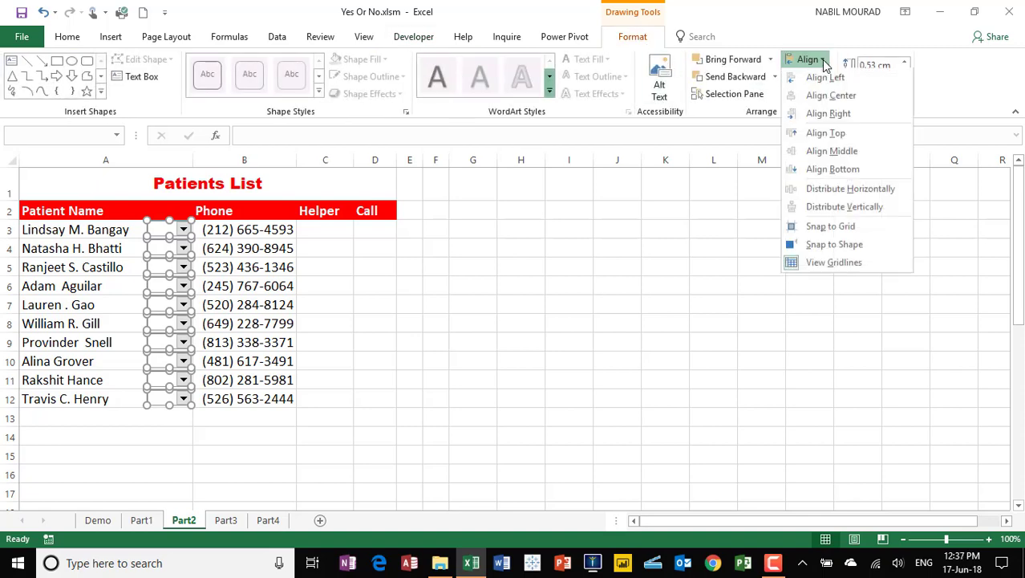
click(846, 98)
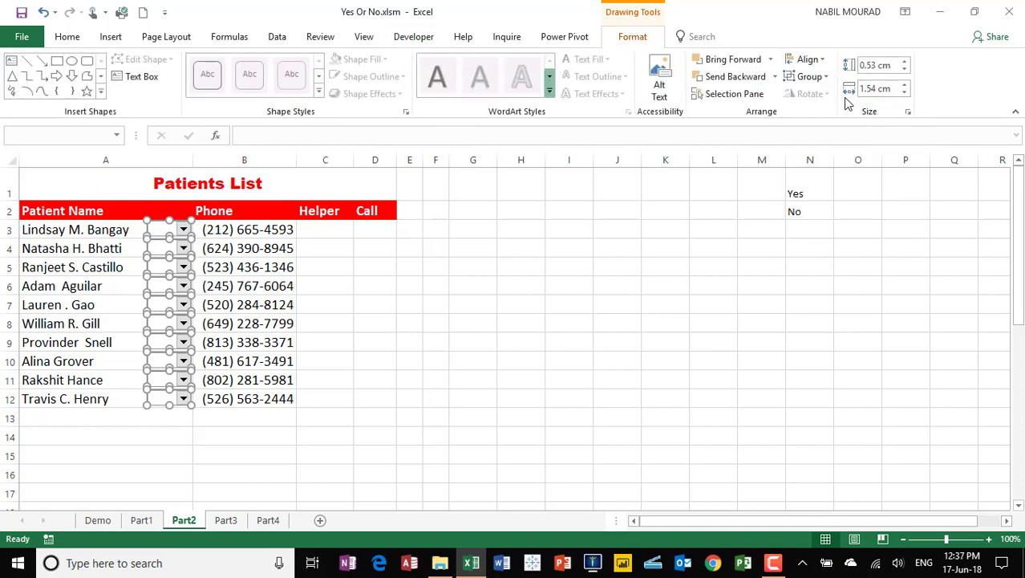
- Distribute the ten selected combo boxes vertically, and deselect them
click(824, 61)
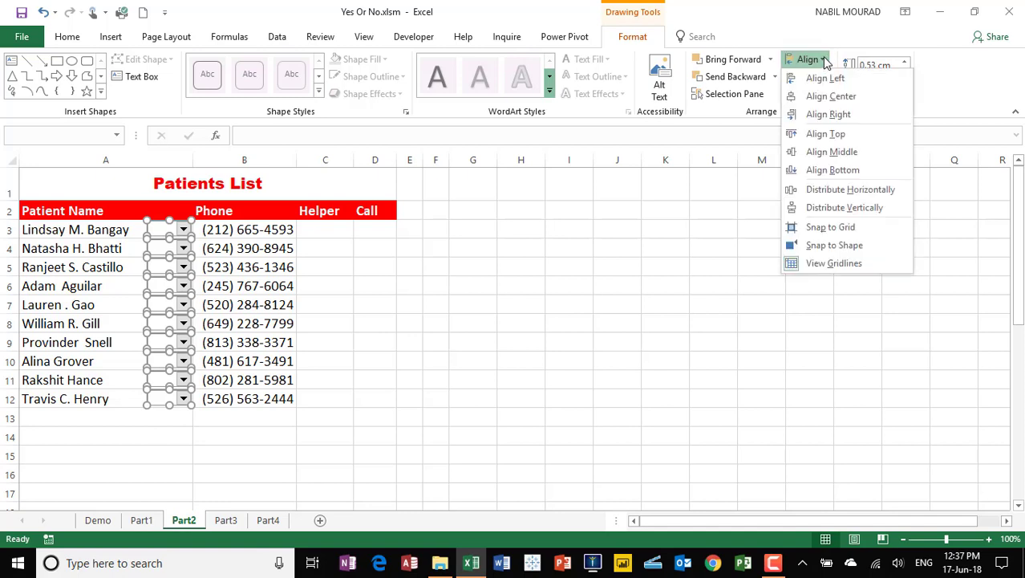
click(826, 209)
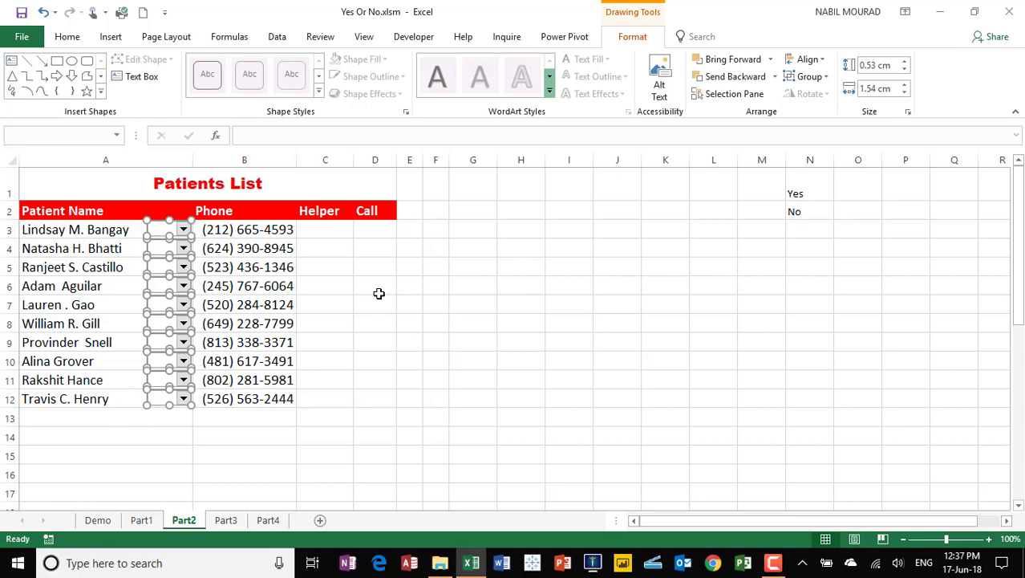
click(410, 306)
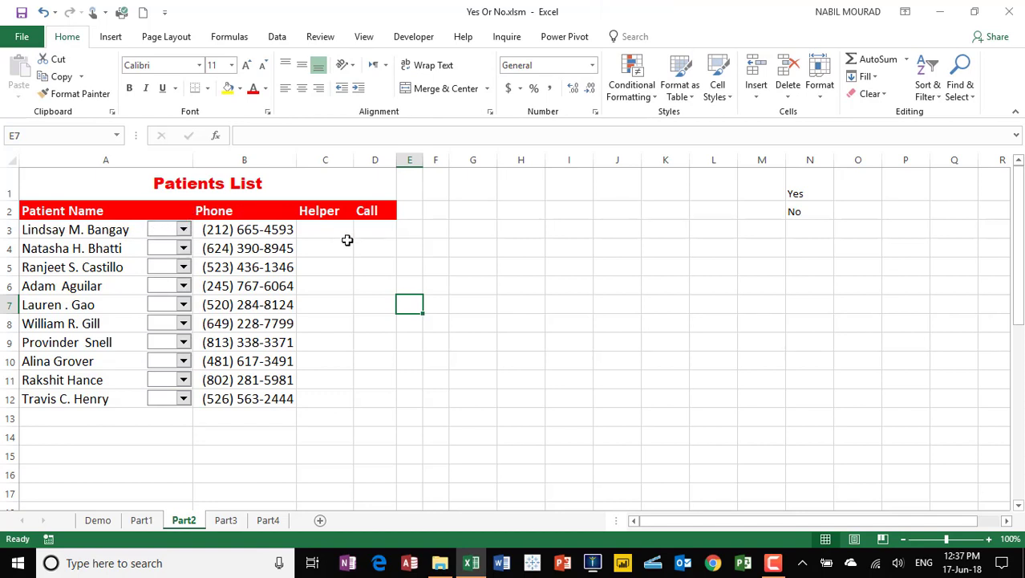
- Choose Yes, No, Yes and Yes in the combo boxes of rows 3, 4, 5 and 6 respectively
click(183, 229)
click(160, 241)
click(183, 248)
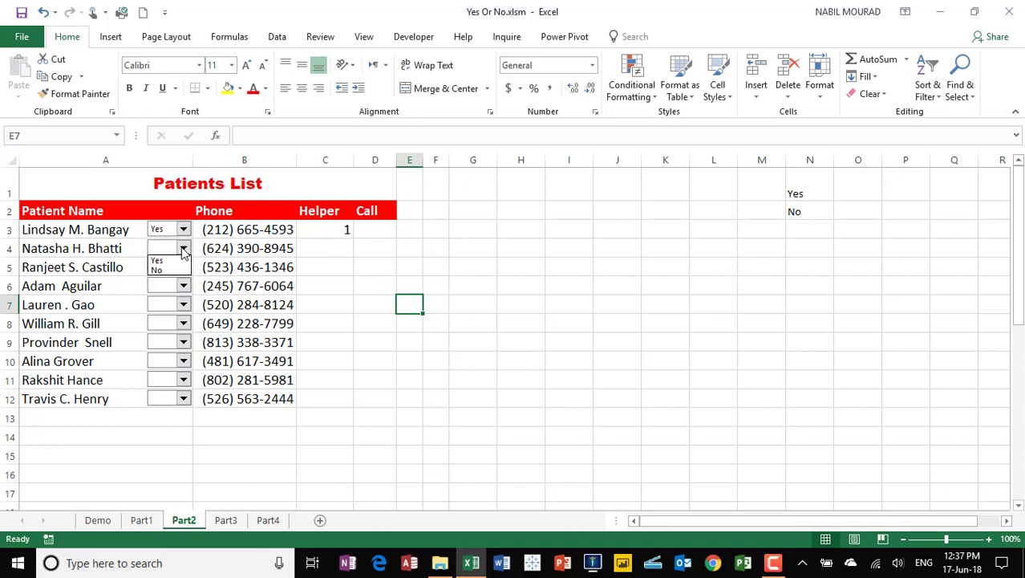
click(170, 270)
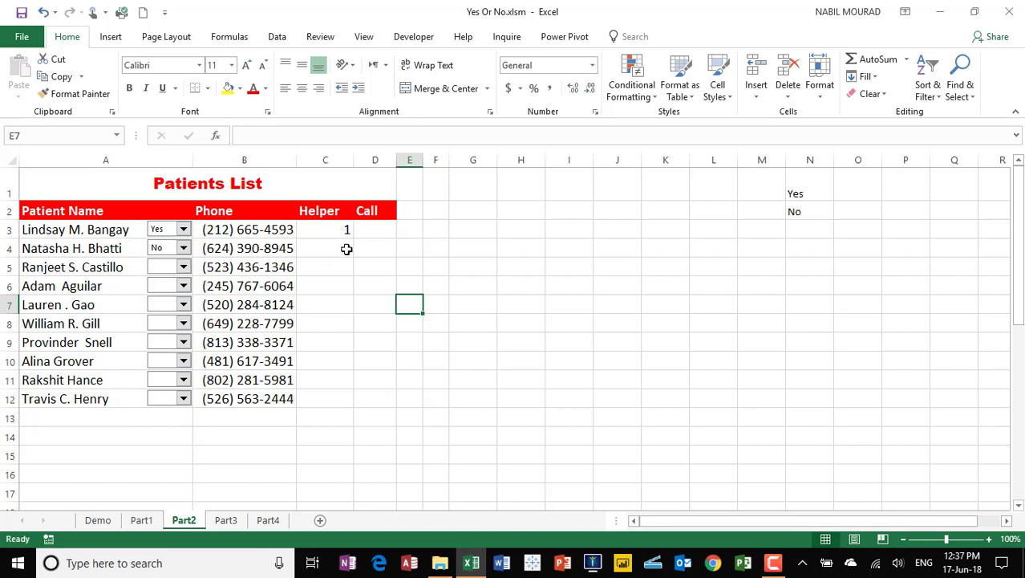
click(183, 266)
click(165, 280)
click(183, 286)
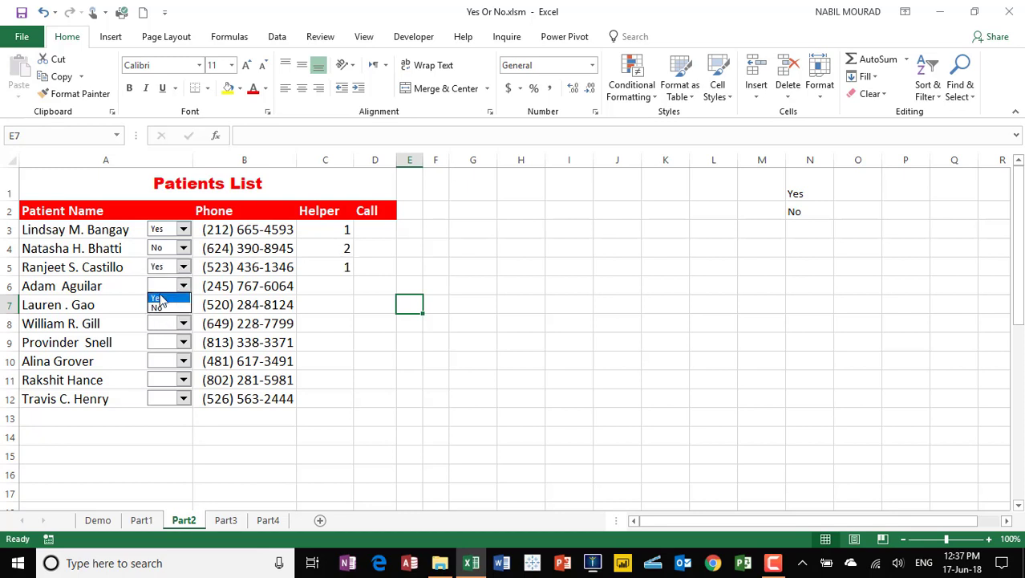
click(165, 297)
- Choose No, Yes, No, No, Yes and Yes in the combo boxes of rows 7 to 12, in that order
click(183, 305)
click(161, 328)
click(183, 323)
click(161, 335)
click(183, 342)
click(160, 365)
click(183, 361)
click(161, 382)
click(183, 380)
click(160, 391)
click(183, 399)
click(160, 411)
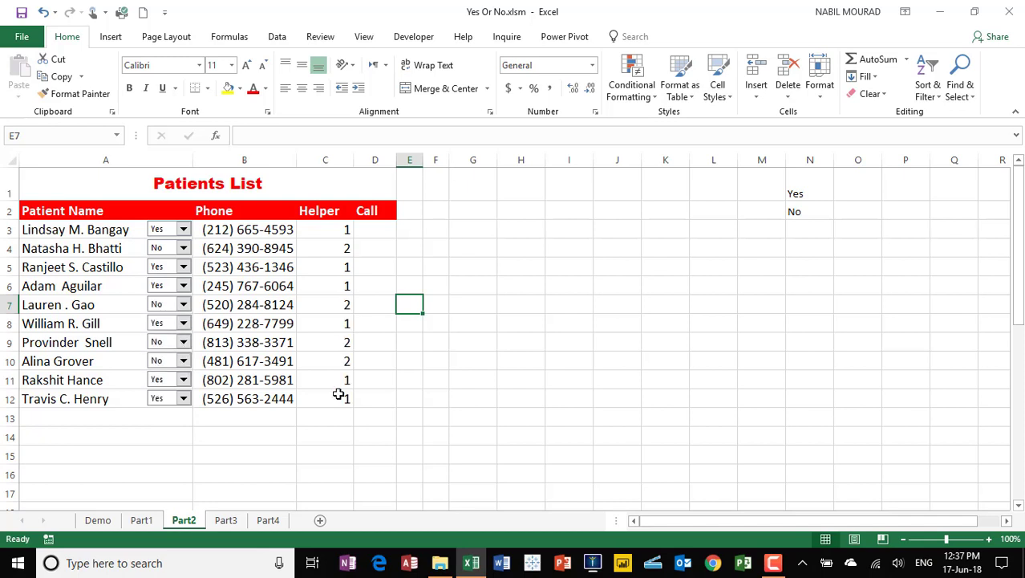
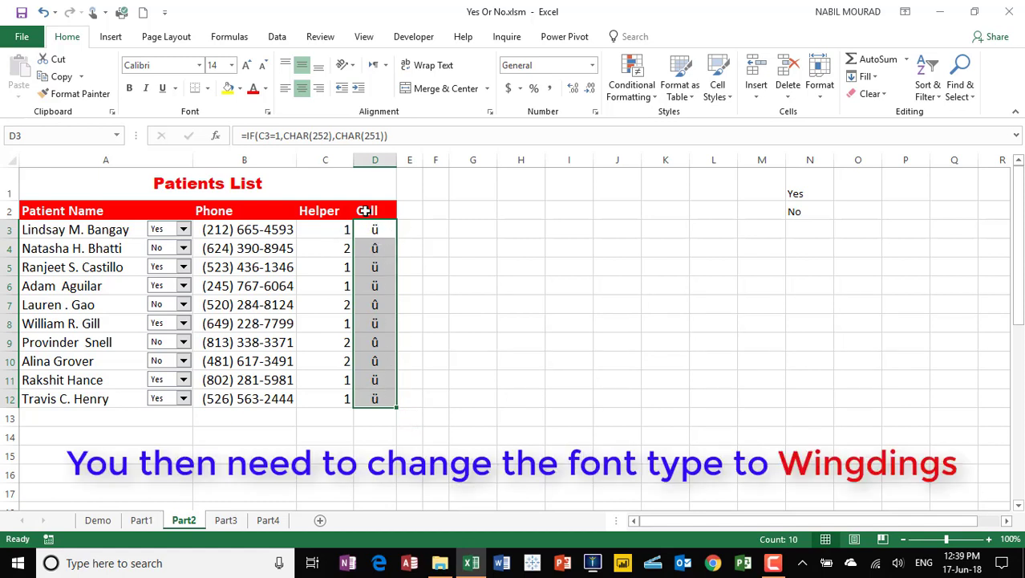
- Change the font of the Call column cells D3:D12 to Wingdings
click(199, 65)
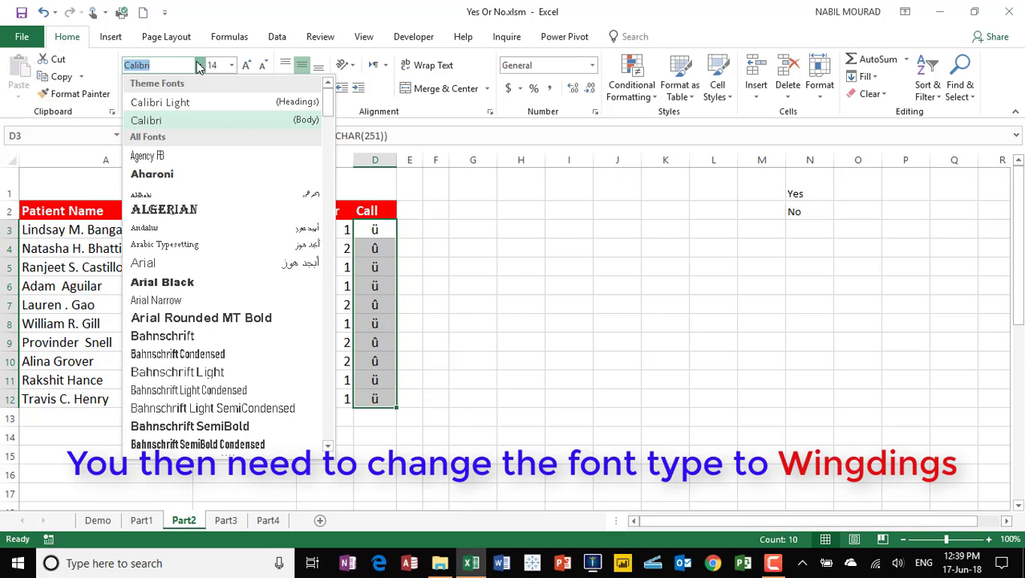
scroll(183, 178, down, 20)
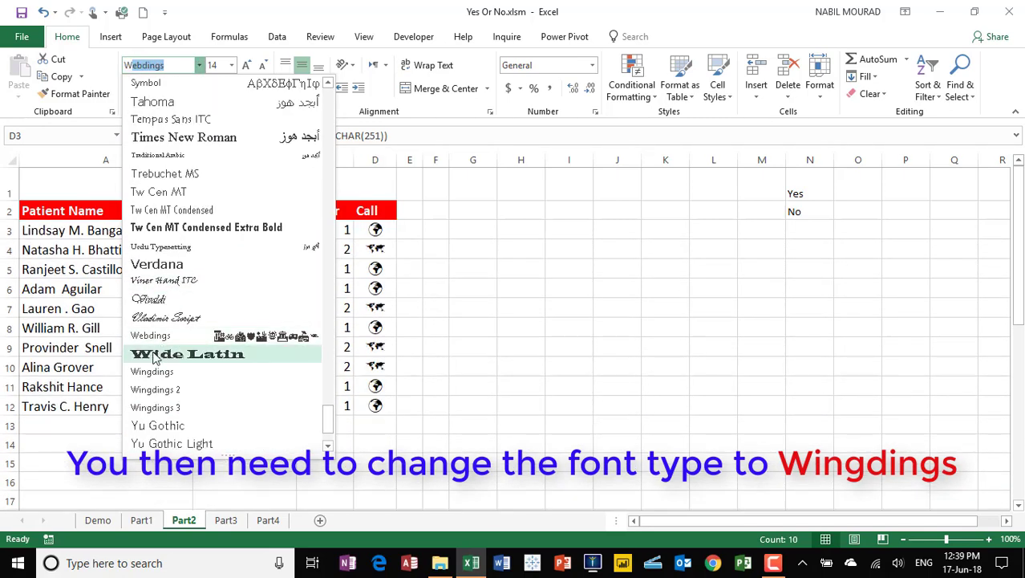
click(152, 371)
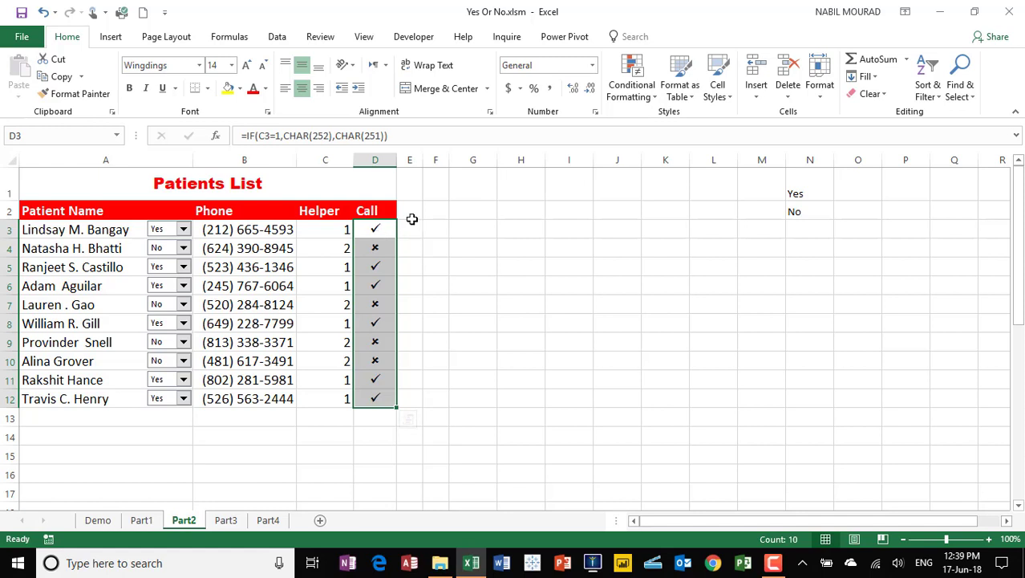
- Create a formula-based conditional formatting rule for D3:D12 with the formula =C3=1
click(633, 76)
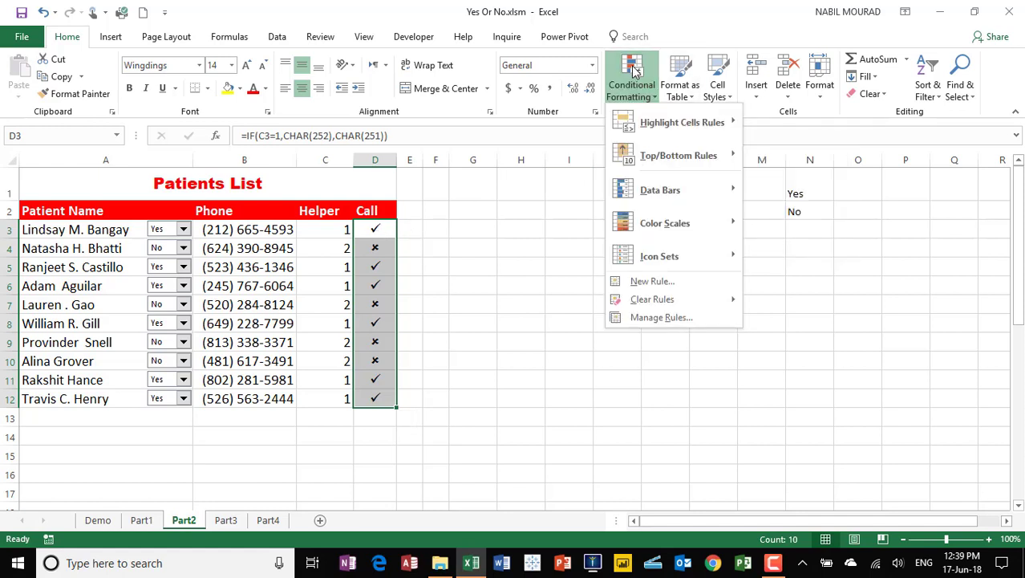
click(652, 283)
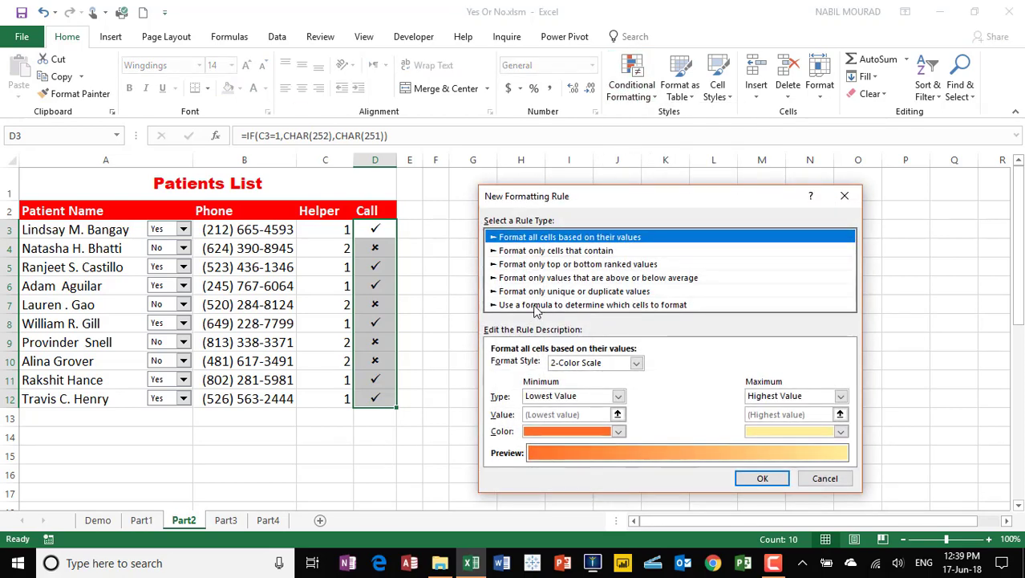
click(534, 306)
click(503, 366)
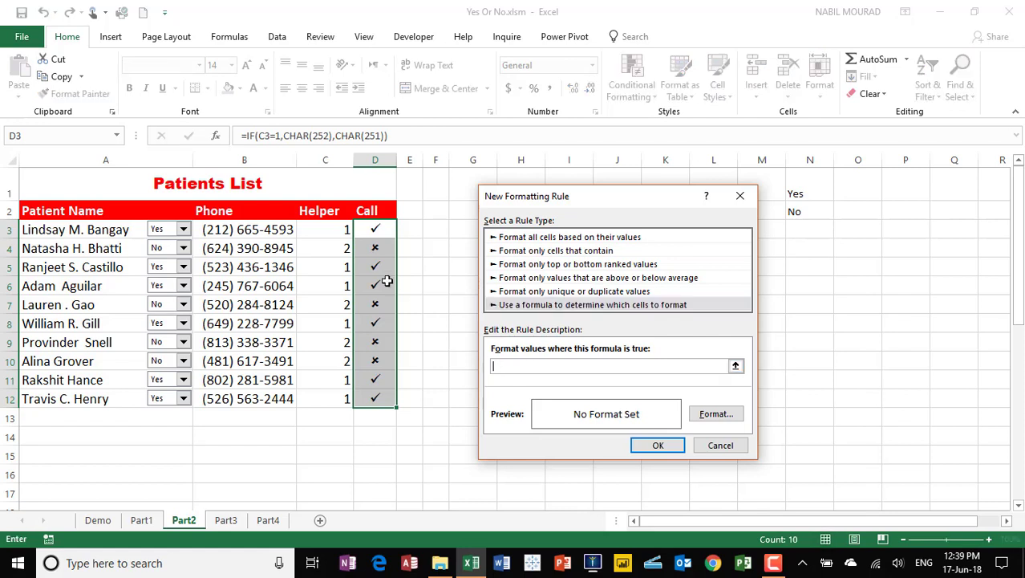
click(325, 232)
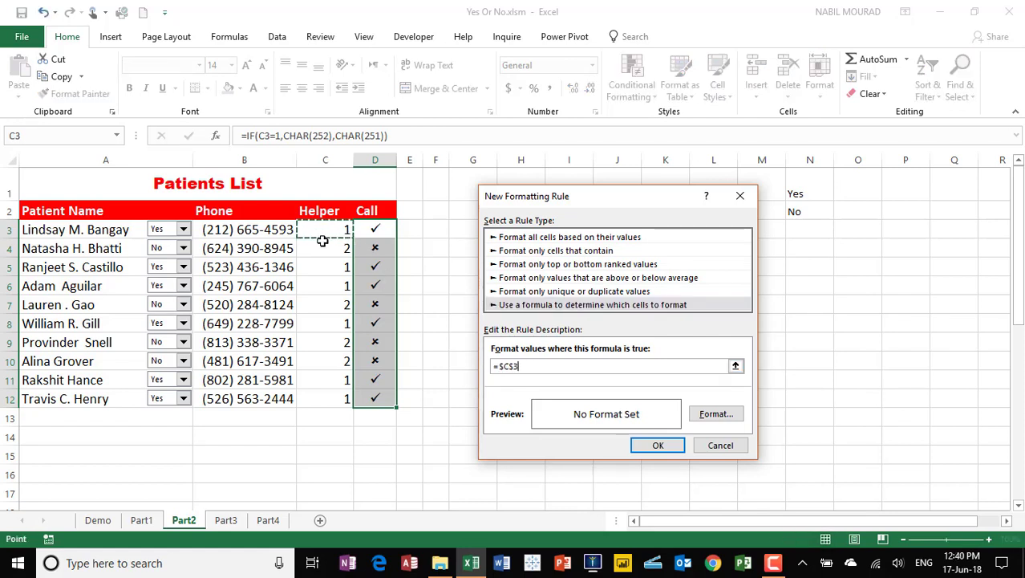
key(F4)
key(F4)
key(F4)
text(=1)
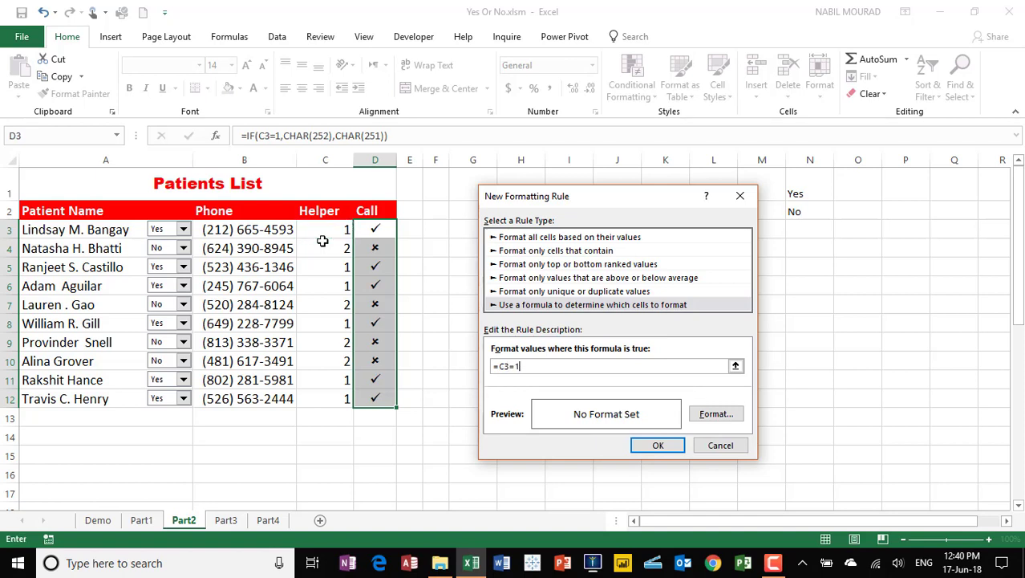
- Give the =C3=1 rule a bold, standard green font and apply the rule
click(718, 414)
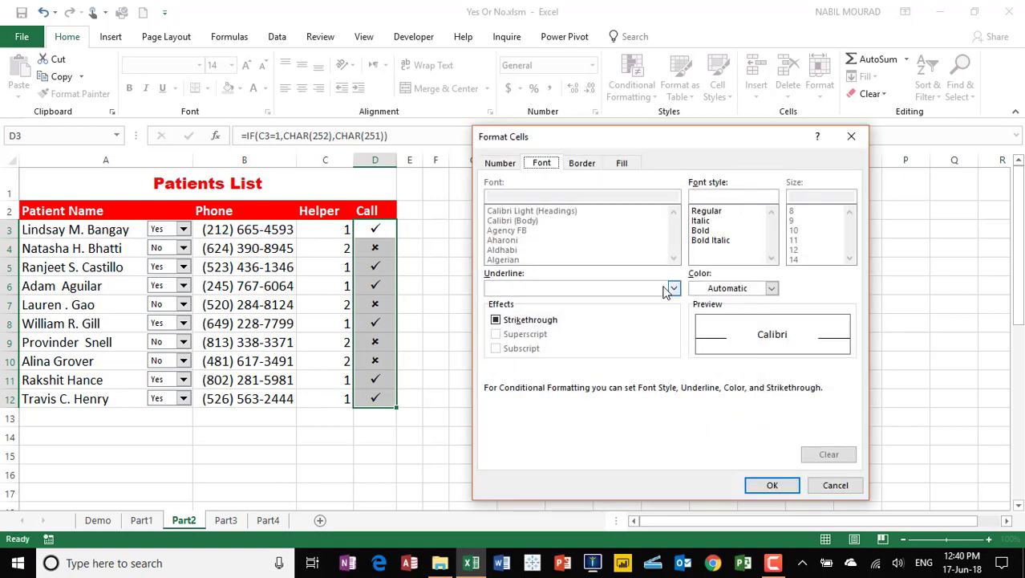
click(701, 231)
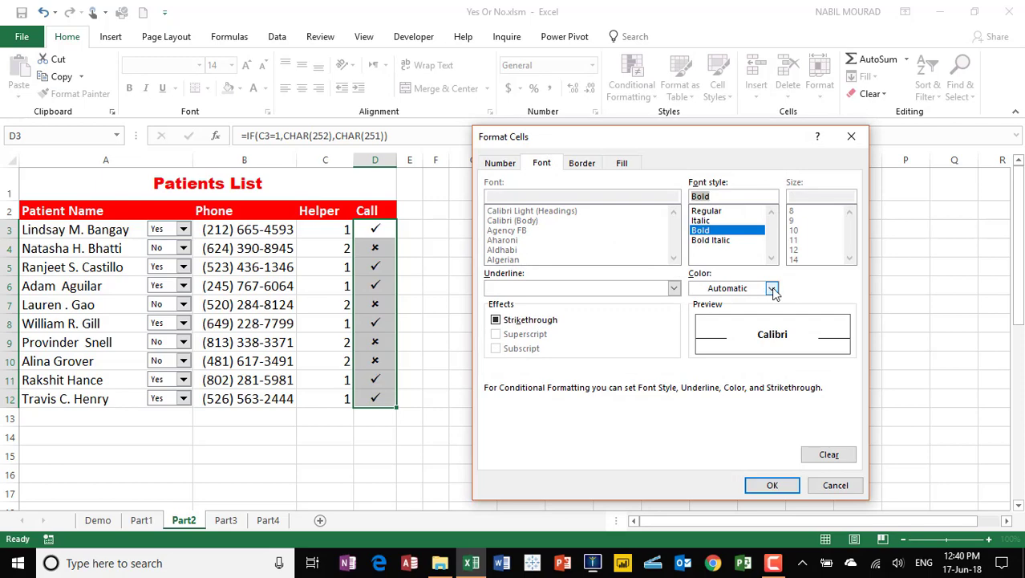
click(772, 288)
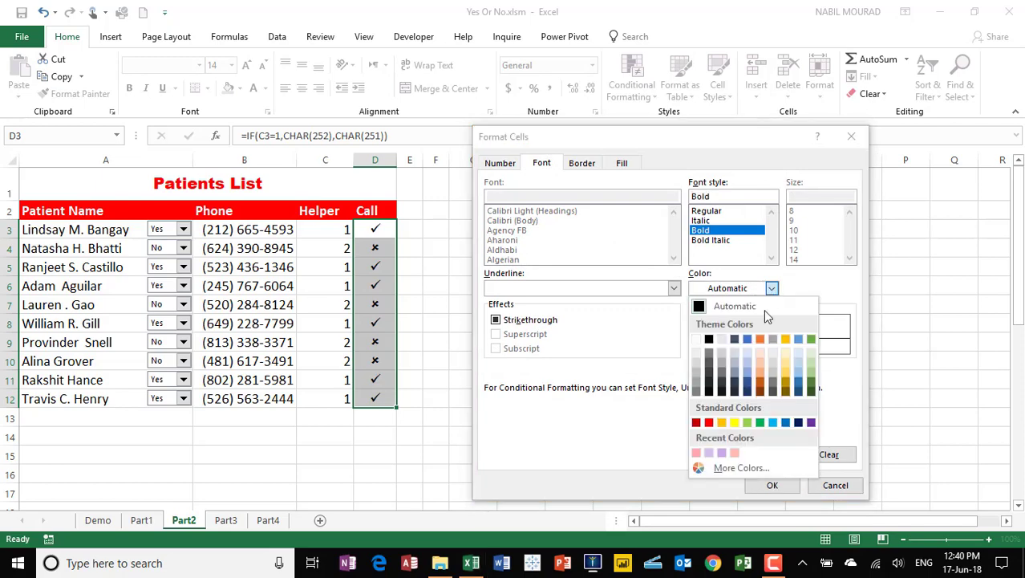
click(760, 422)
click(768, 486)
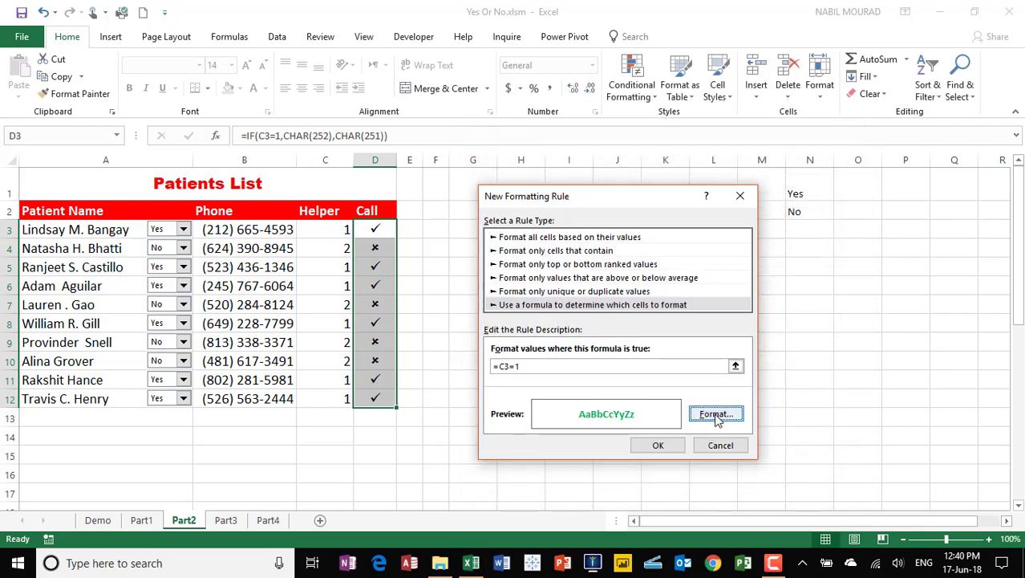
click(671, 442)
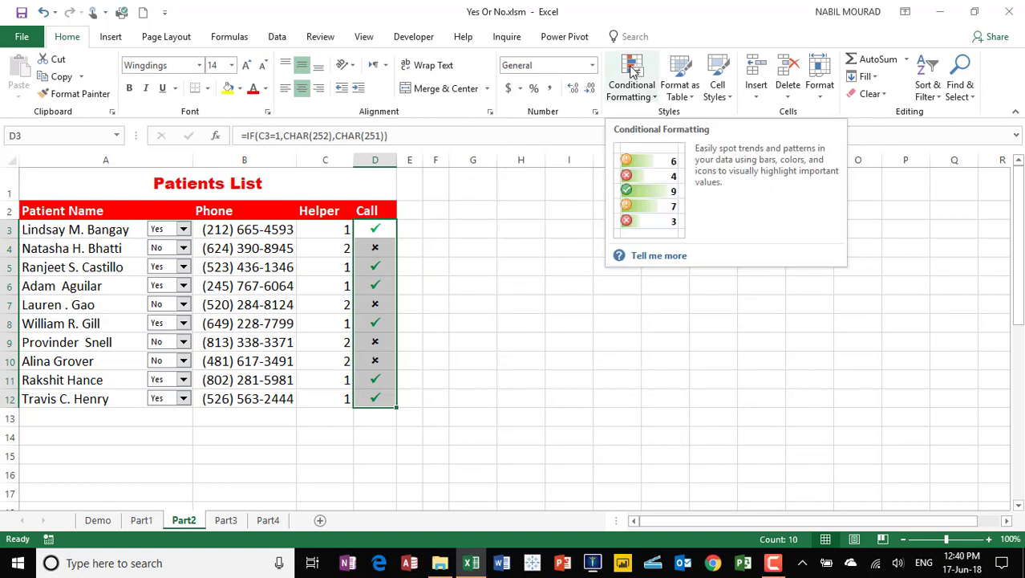
- Create a second formula-based conditional formatting rule for D3:D12 with the formula =C3=2
click(633, 72)
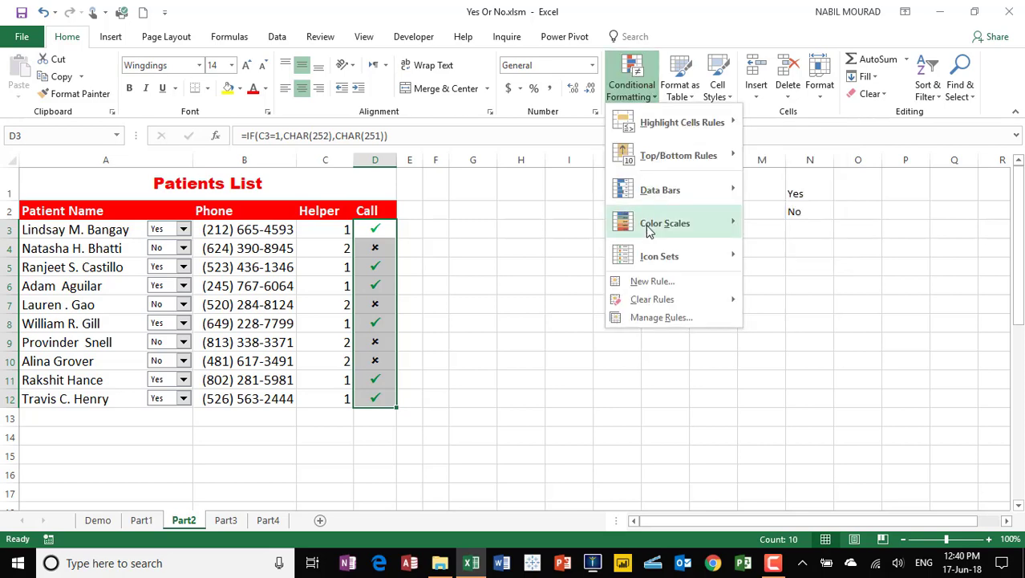
click(651, 283)
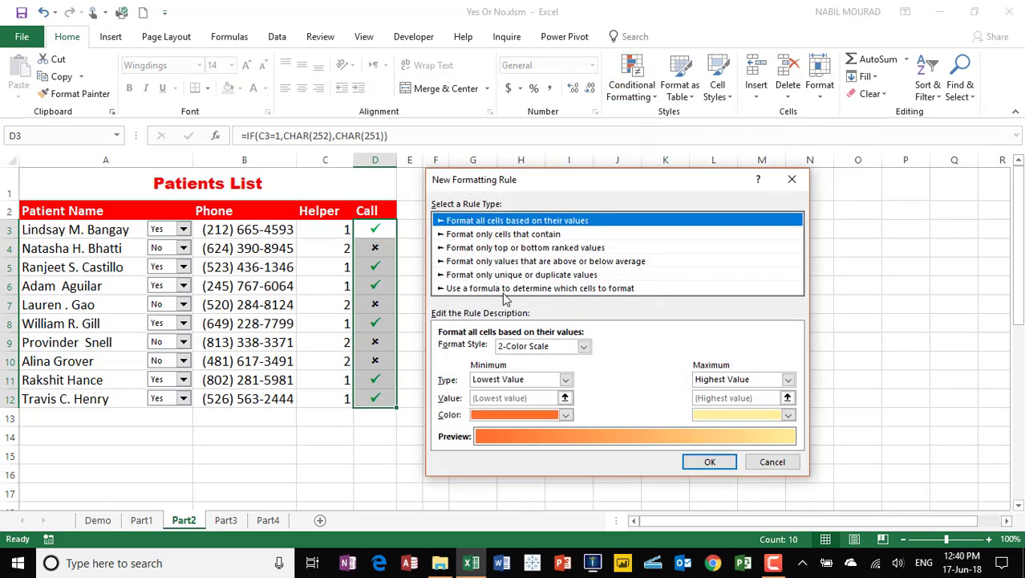
click(499, 287)
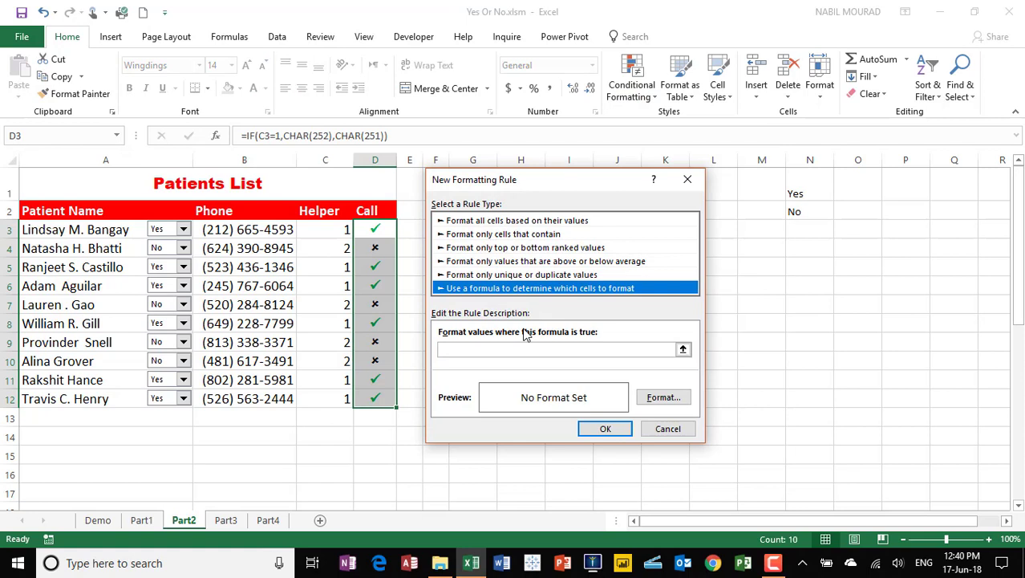
click(456, 349)
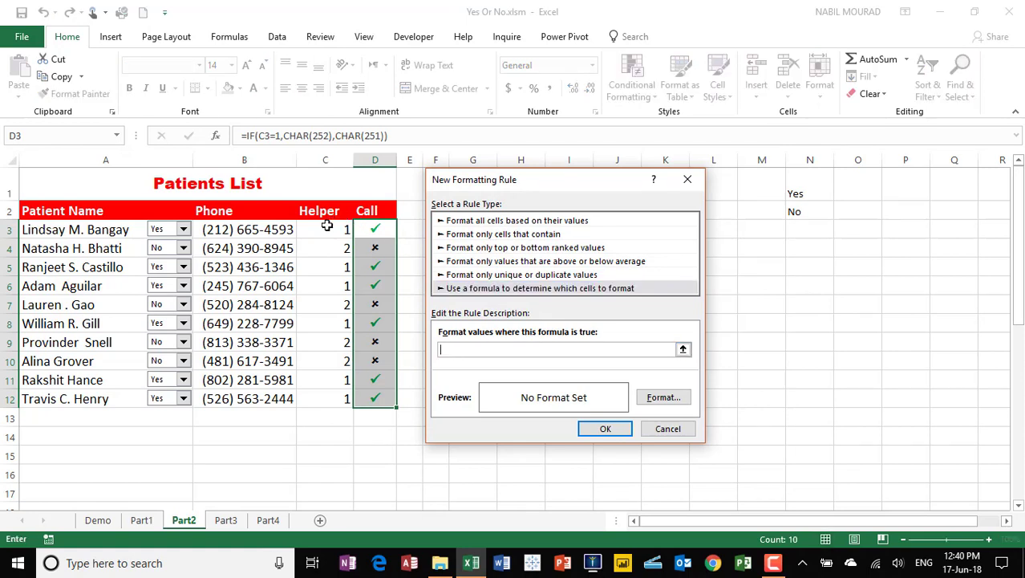
click(327, 227)
key(F4)
key(F4)
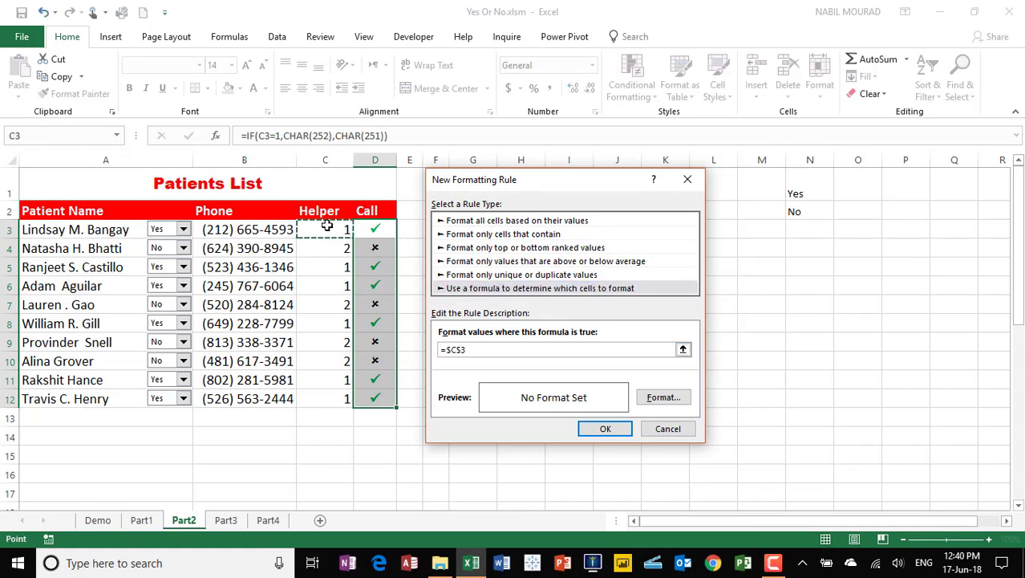
key(F4)
key(F4)
key(F4)
text(=2)
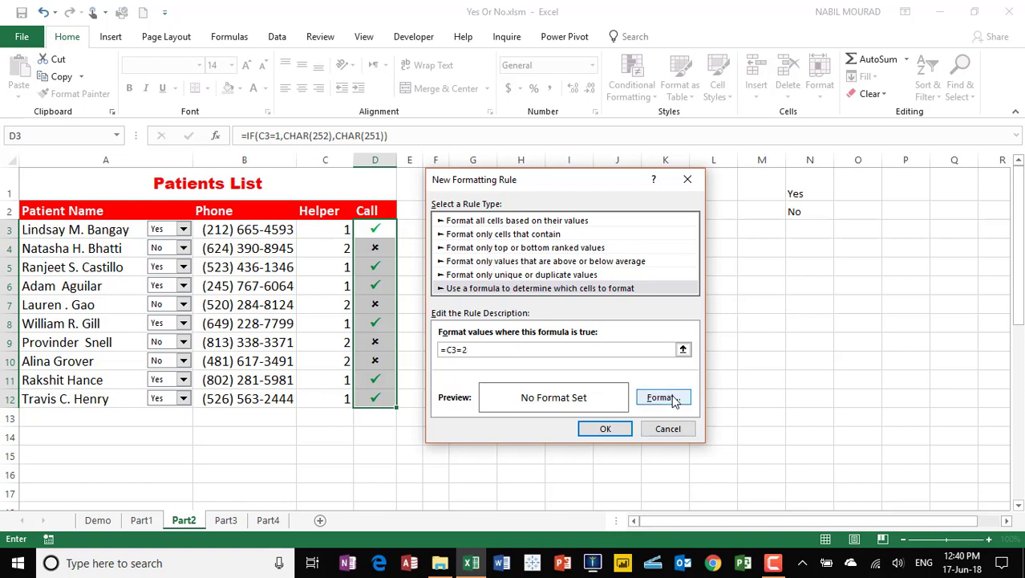
- Give the =C3=2 rule a bold, standard red font and apply the rule
click(674, 398)
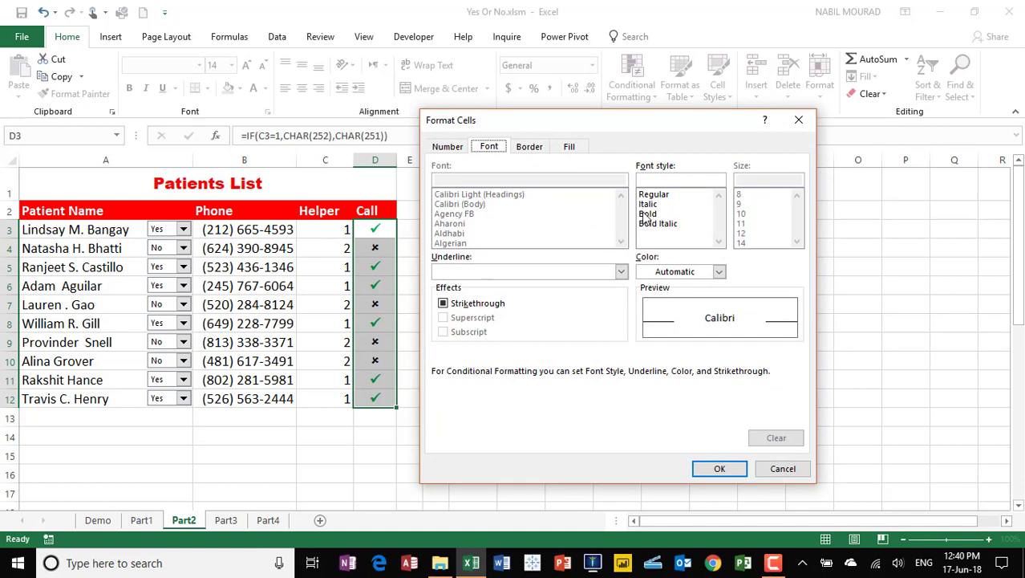
click(647, 214)
click(718, 271)
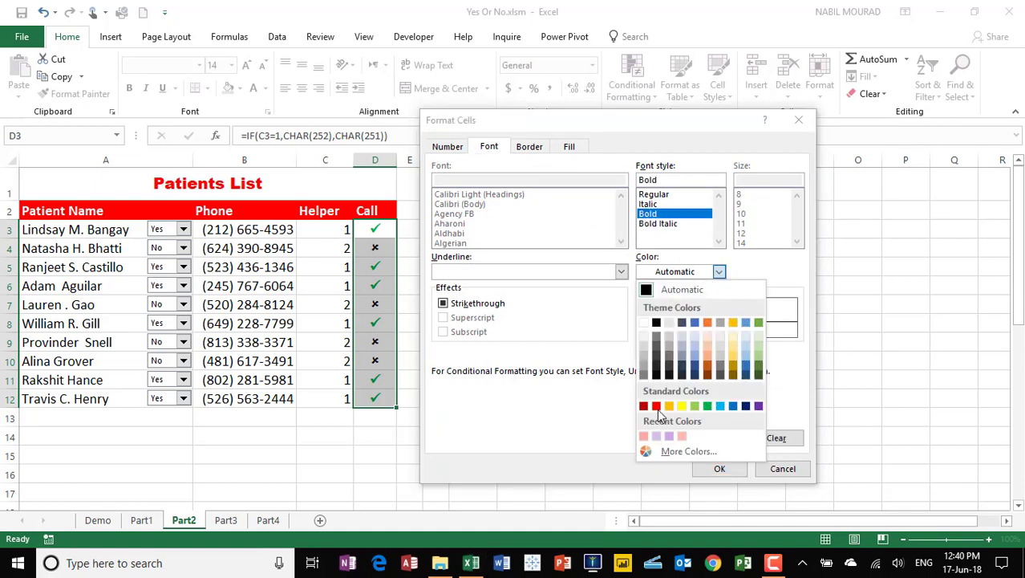
click(656, 406)
click(721, 469)
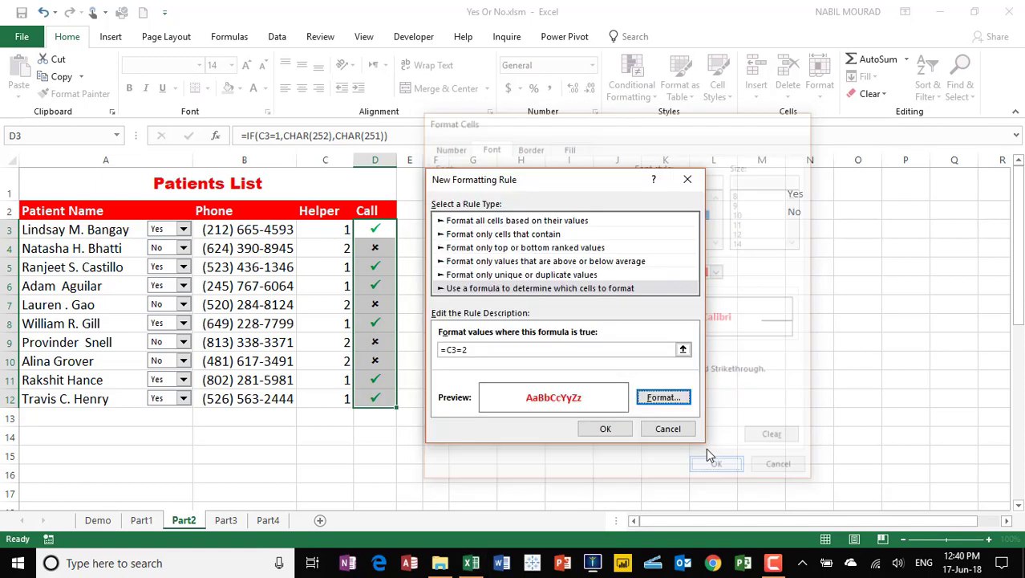
click(611, 425)
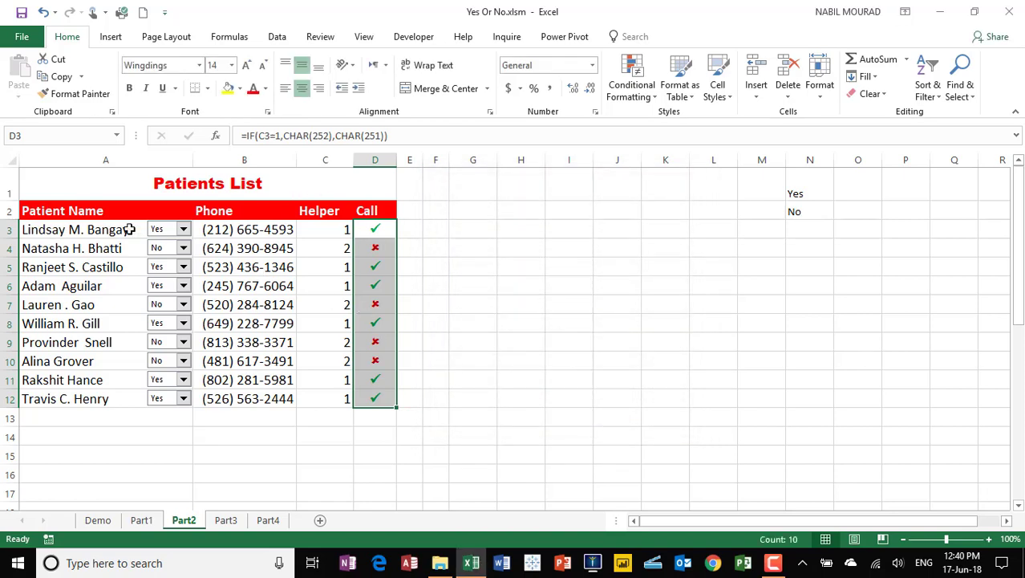
- Create a formula-based conditional formatting rule for the patient names and phones in A3:B12 with the formula =$C3=1
drag(25, 229, 291, 399)
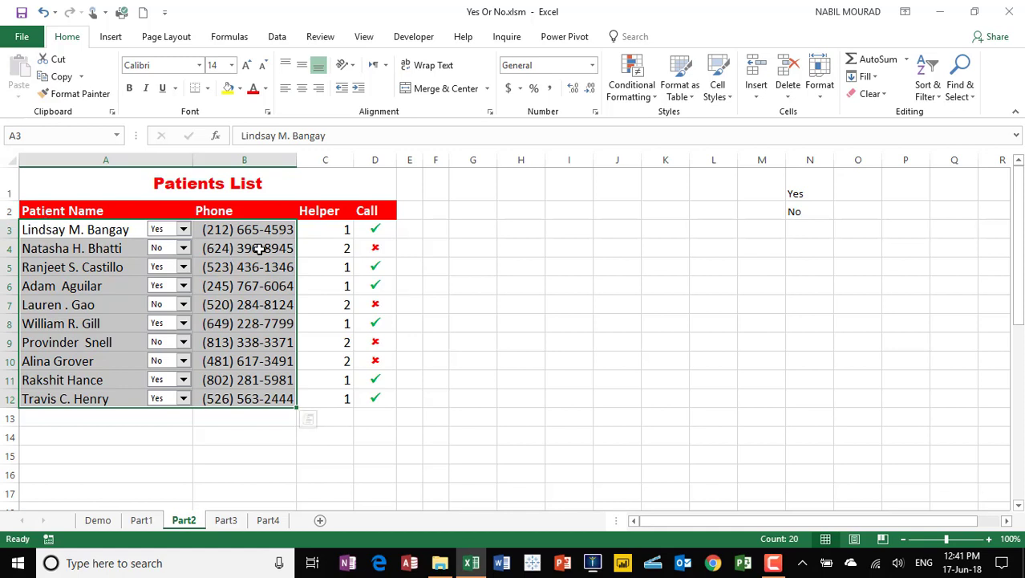
click(631, 86)
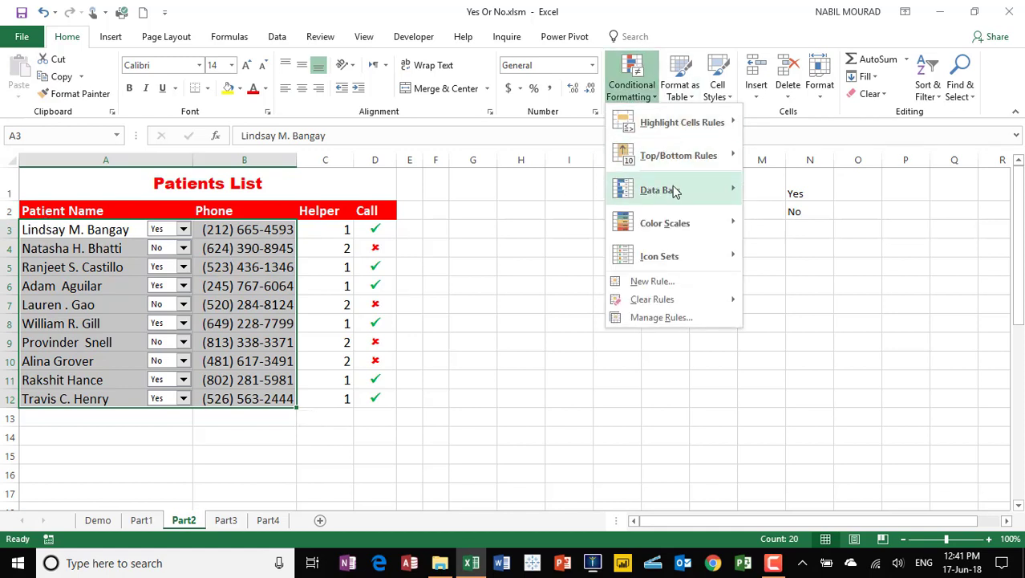
click(651, 283)
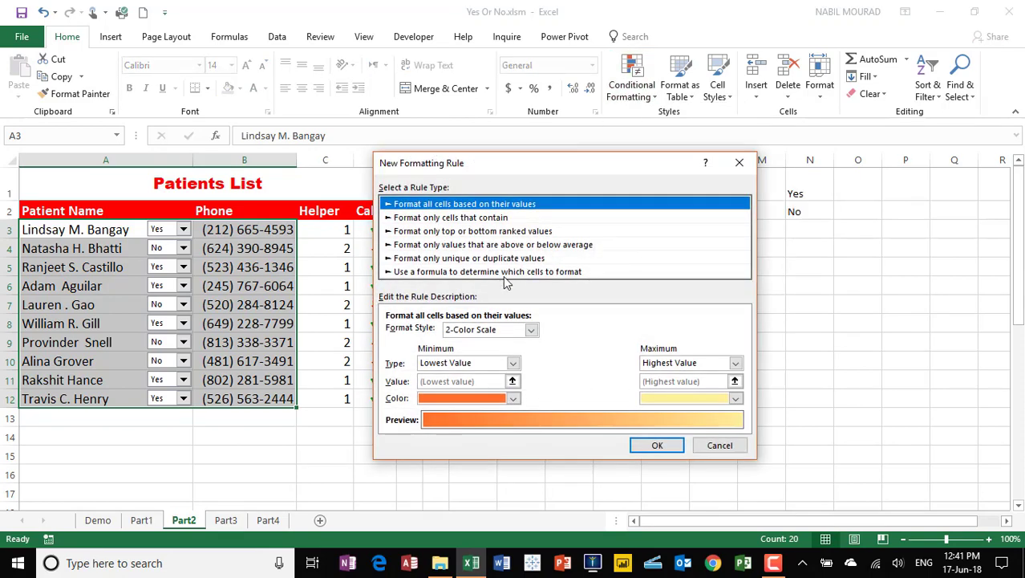
click(502, 275)
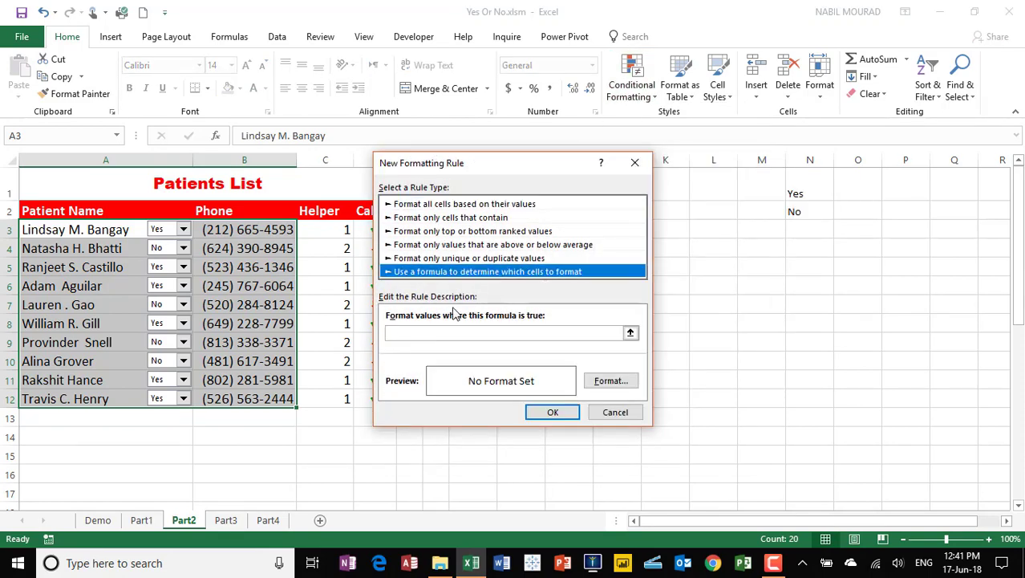
click(394, 332)
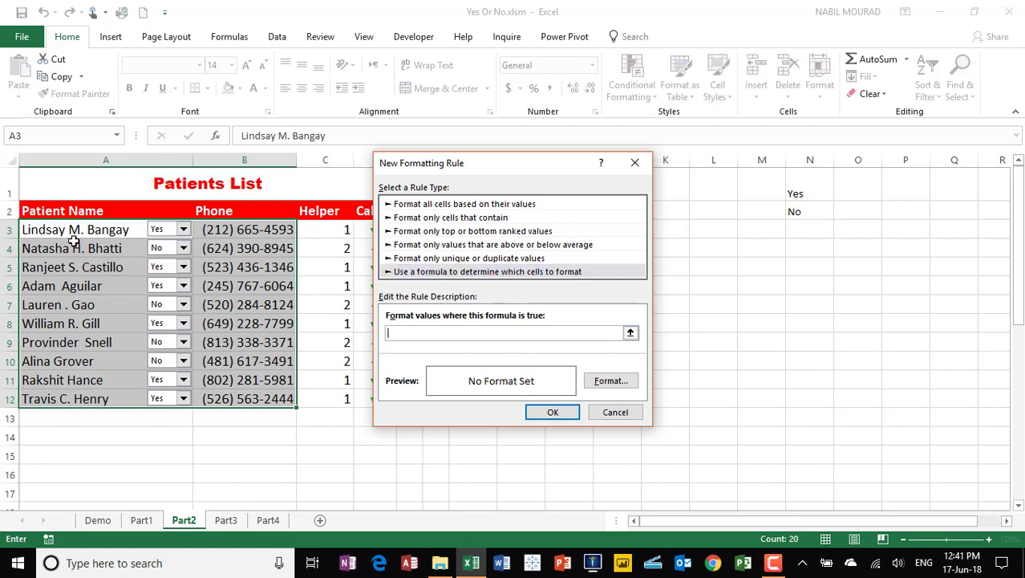
click(321, 224)
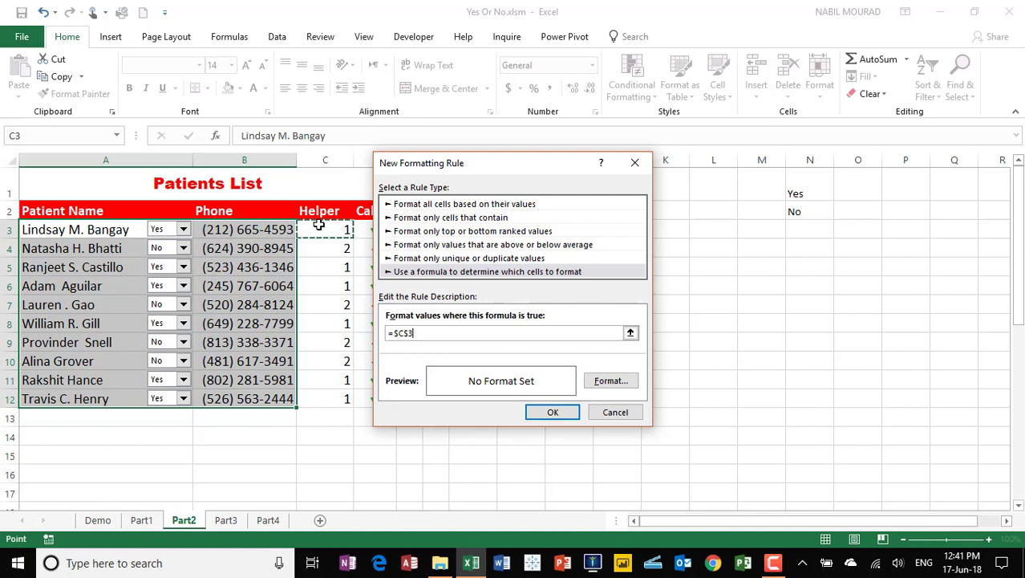
key(F4)
text(=1)
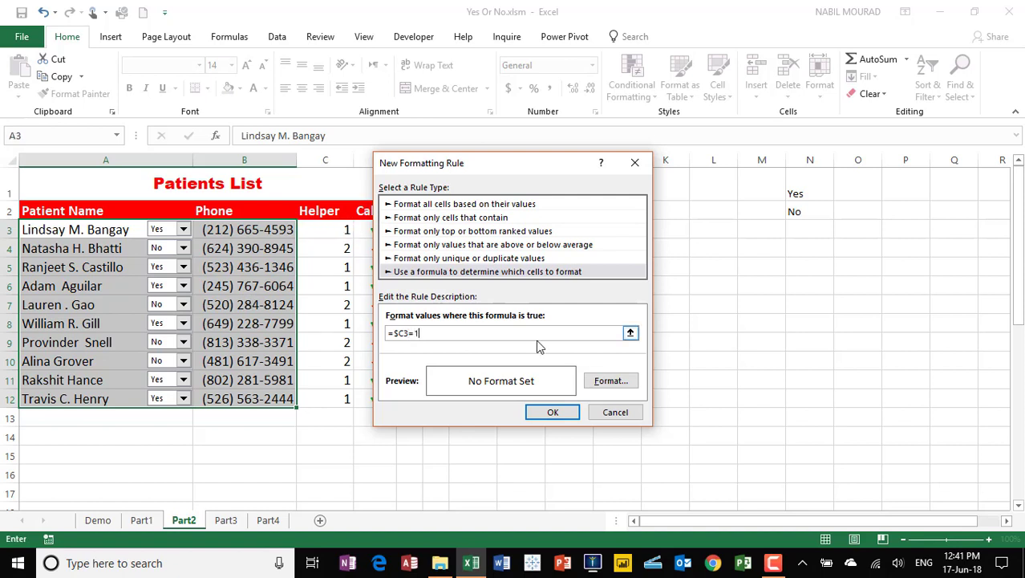
- Give the =$C3=1 rule a light orange background fill and apply the rule
click(610, 381)
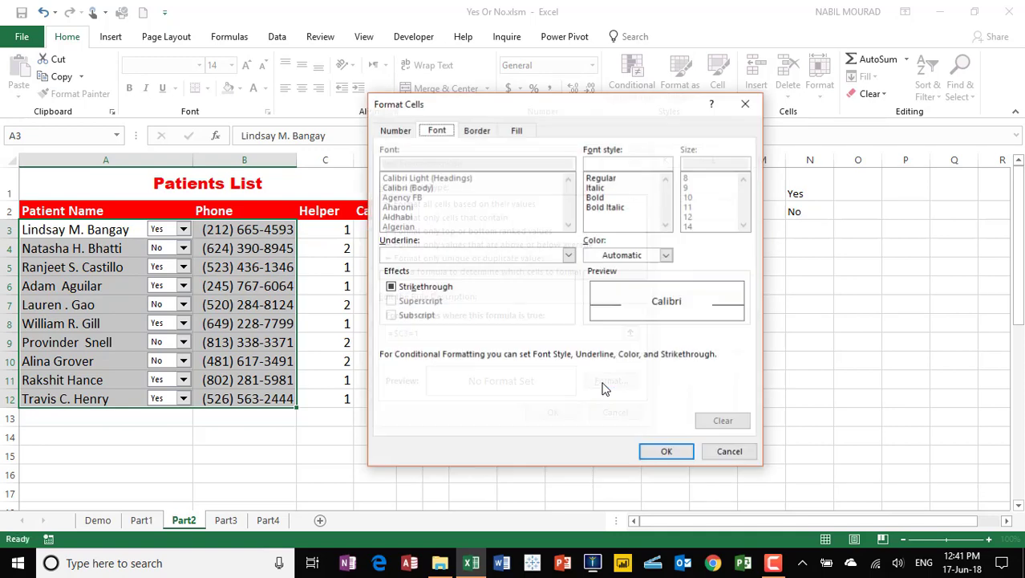
click(516, 131)
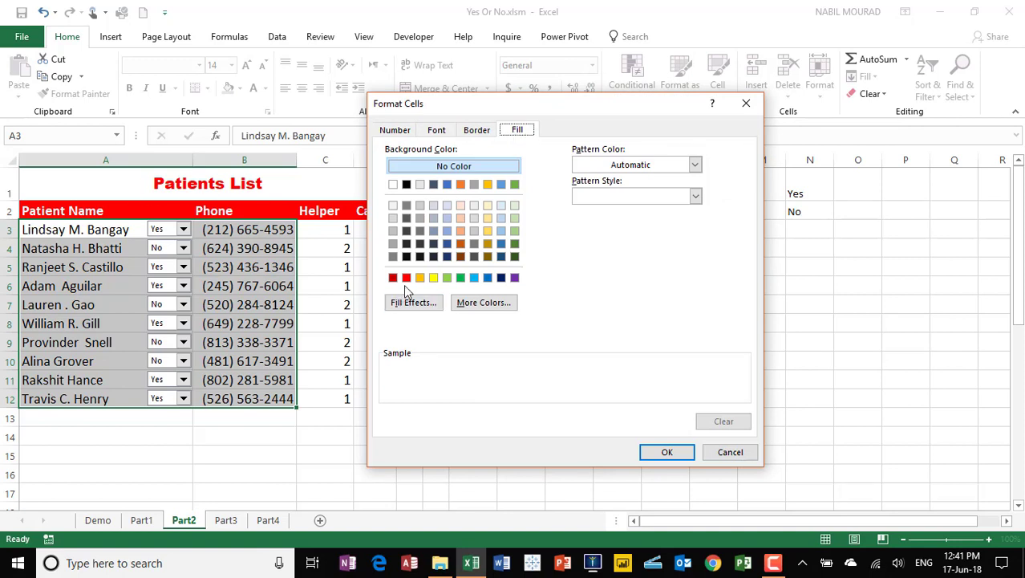
click(461, 219)
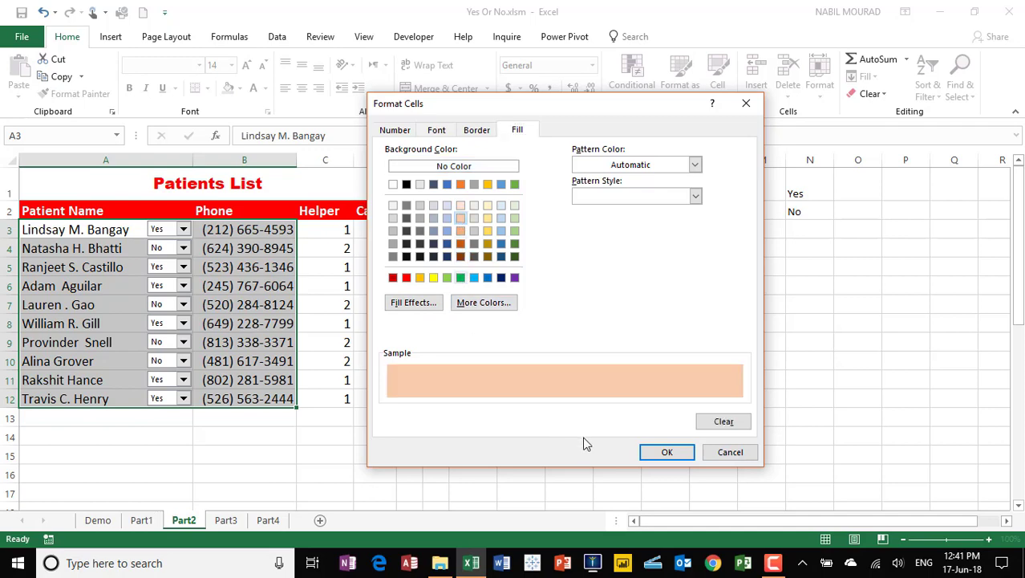
click(667, 453)
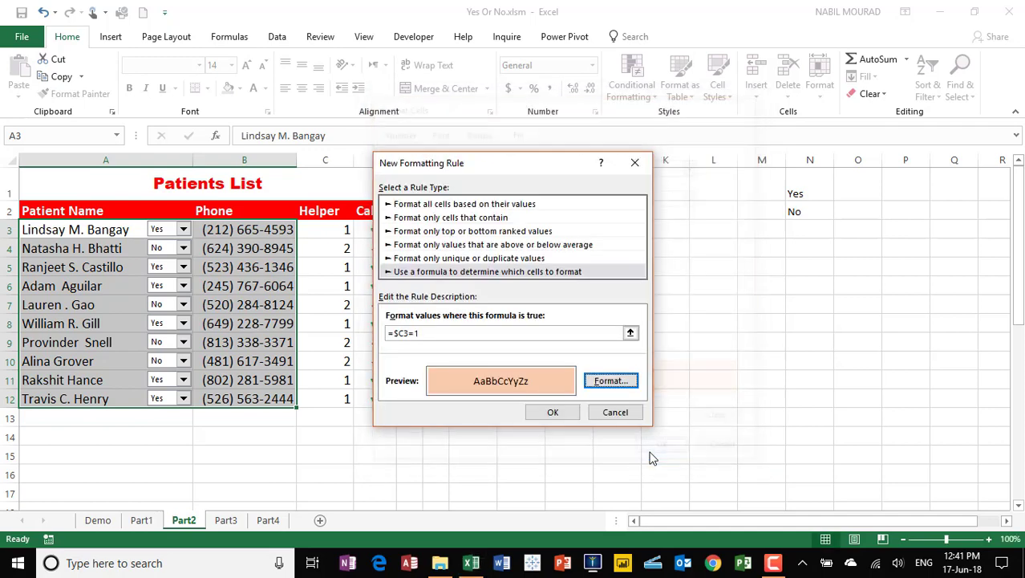
click(554, 412)
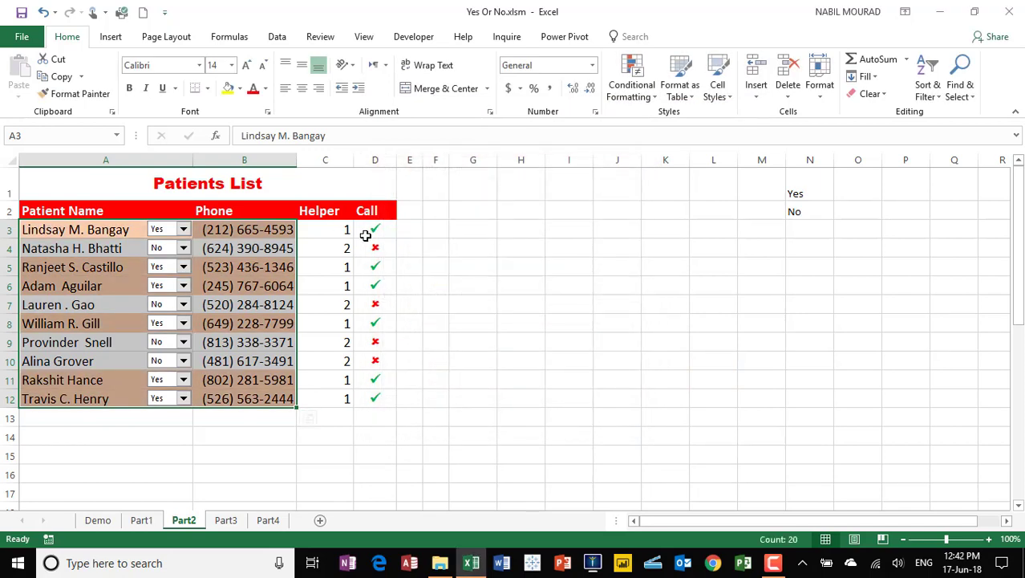
- Choose No in the combo box of row 3 to test the highlighting rule
click(183, 229)
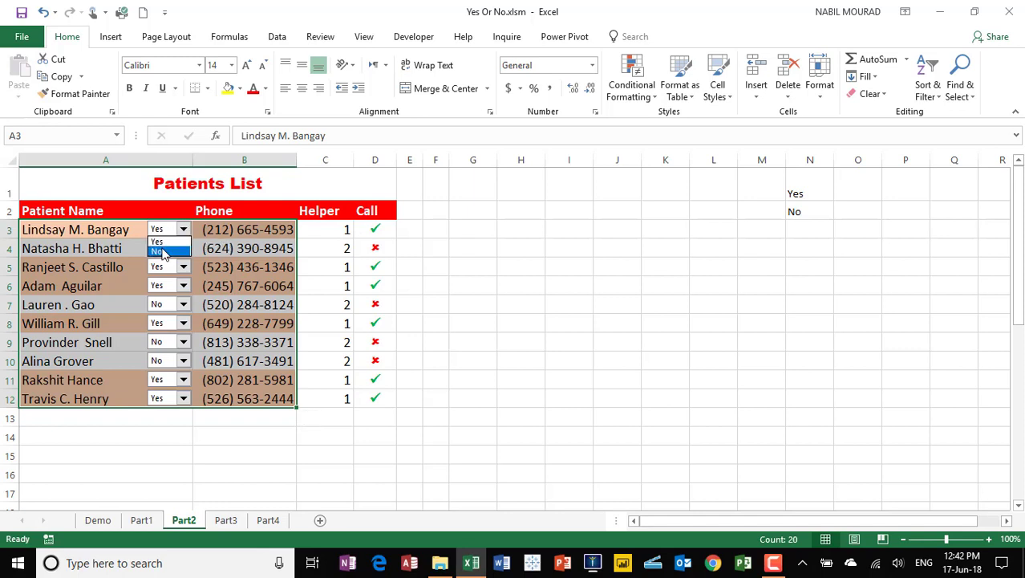
click(159, 251)
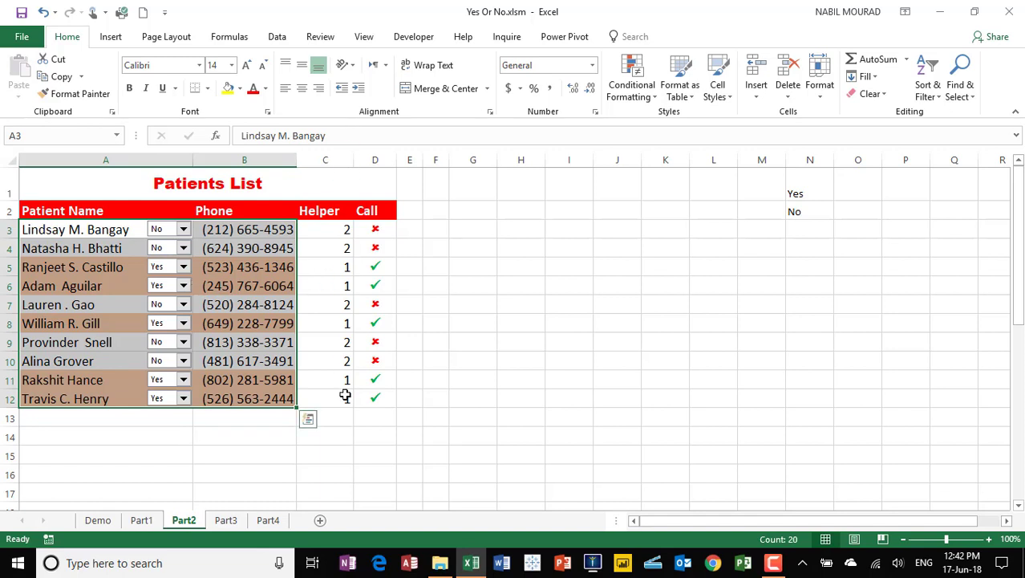
- Hide the Helper column C and deselect it
click(329, 160)
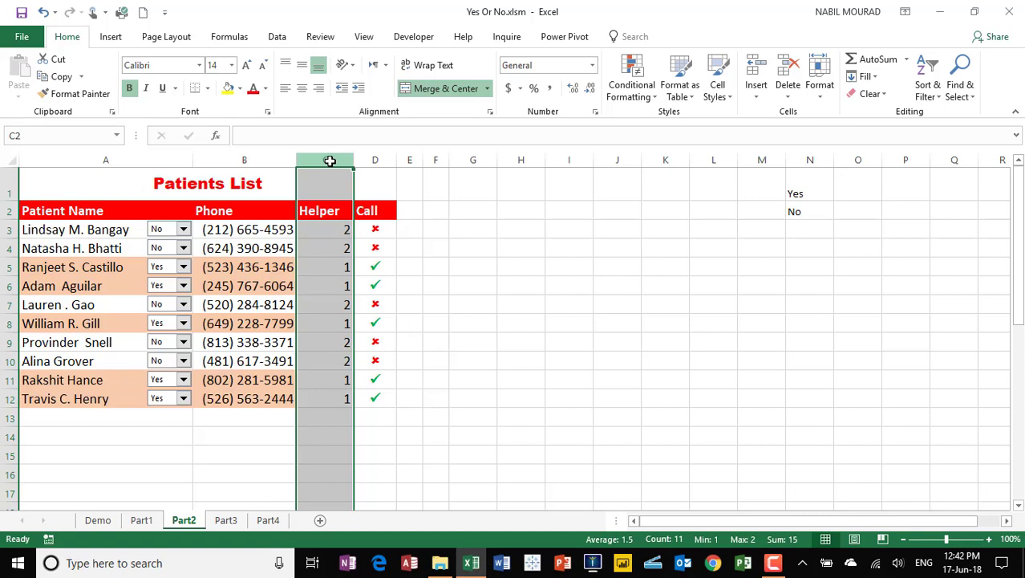
right_click(330, 160)
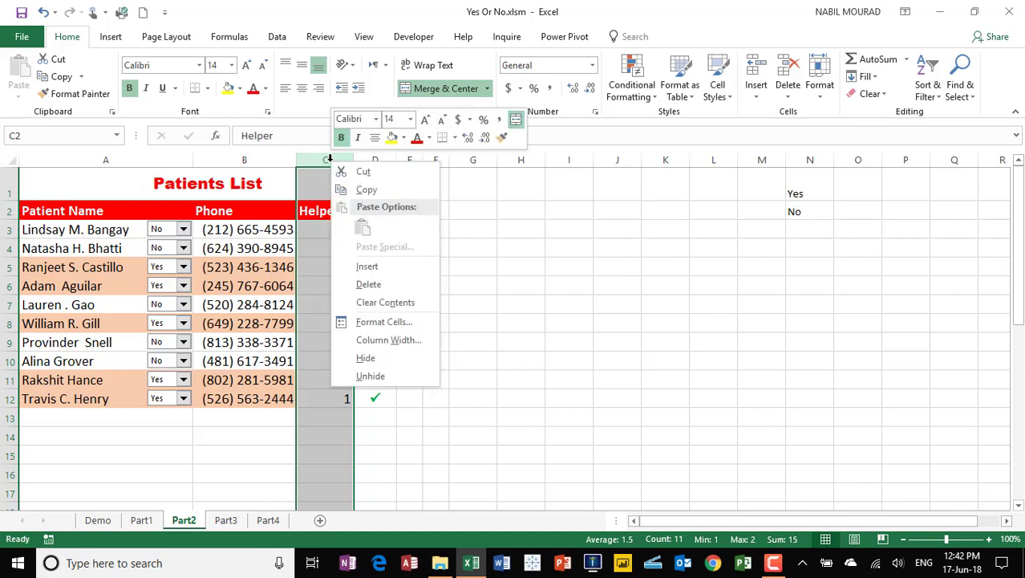
click(366, 358)
click(378, 456)
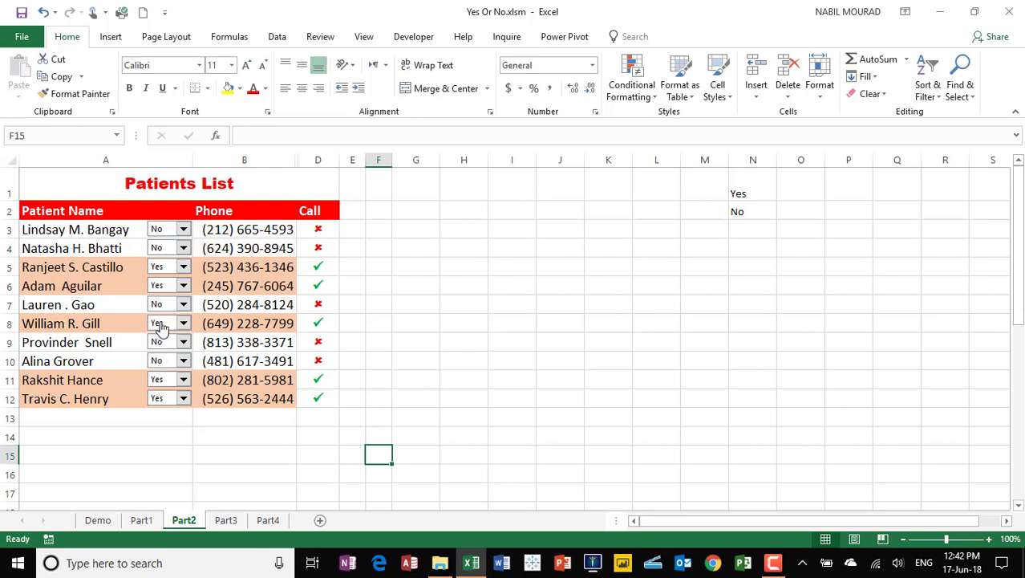
- Choose No in the combo box of row 6 and Yes in the combo box of row 3
click(183, 289)
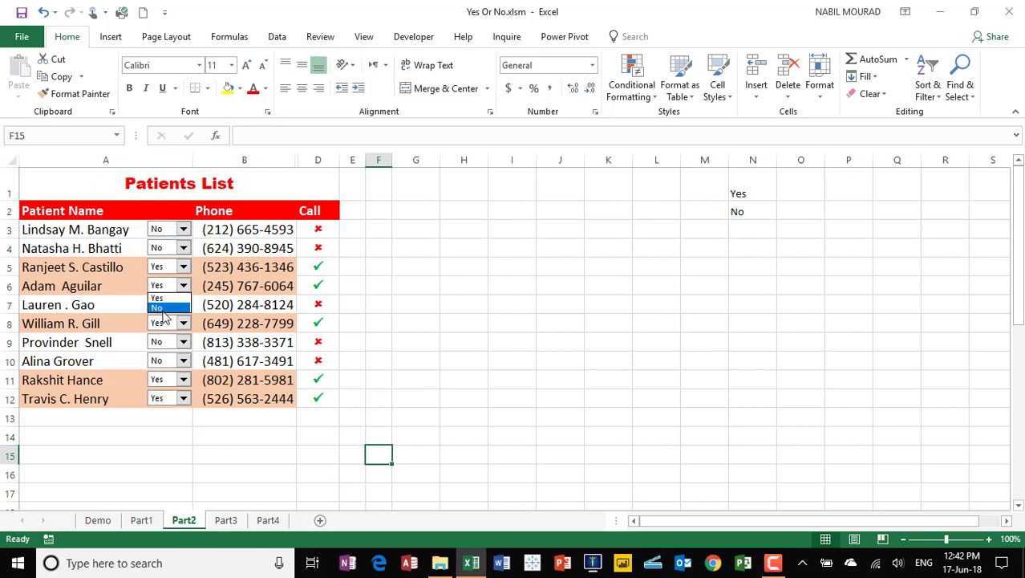
click(162, 308)
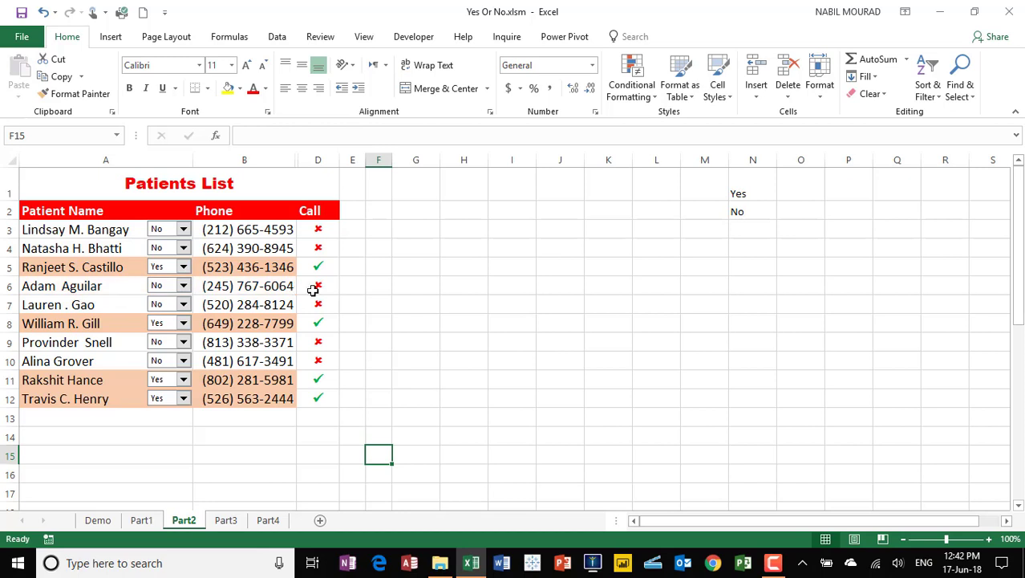
click(184, 229)
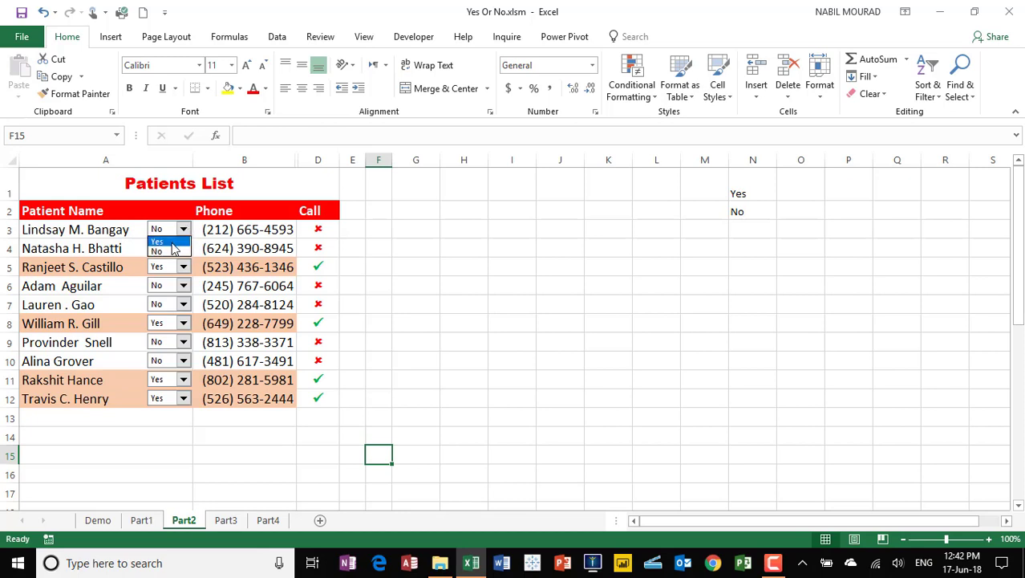
click(165, 242)
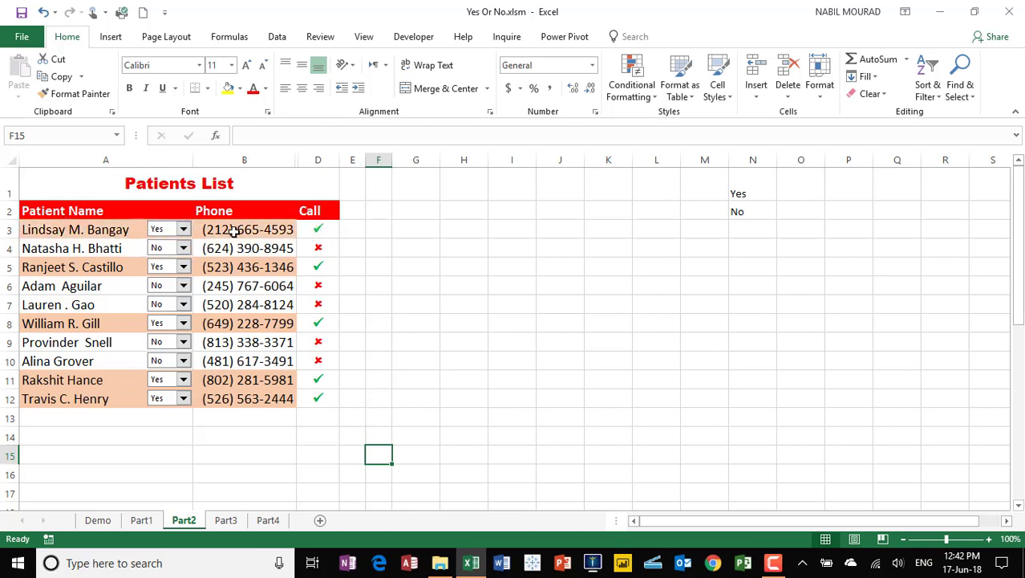